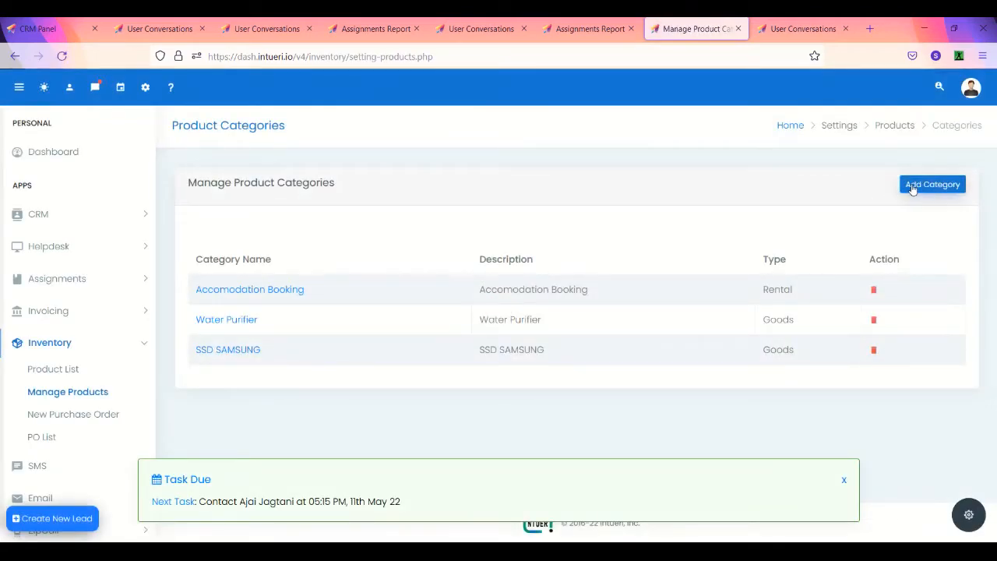
Step: Try a new product category with type Goods, then close the form without saving
left_click(913, 187)
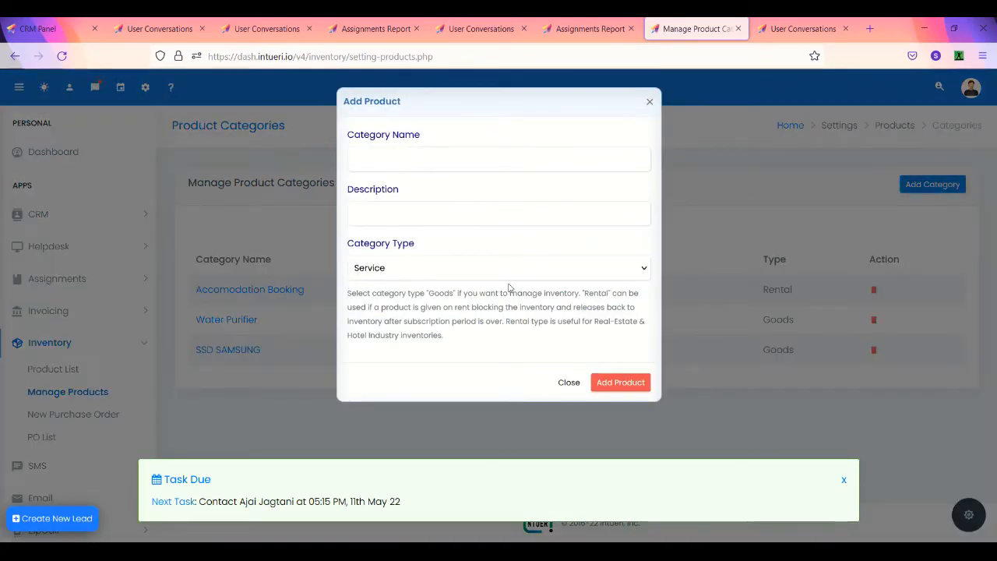
left_click(513, 276)
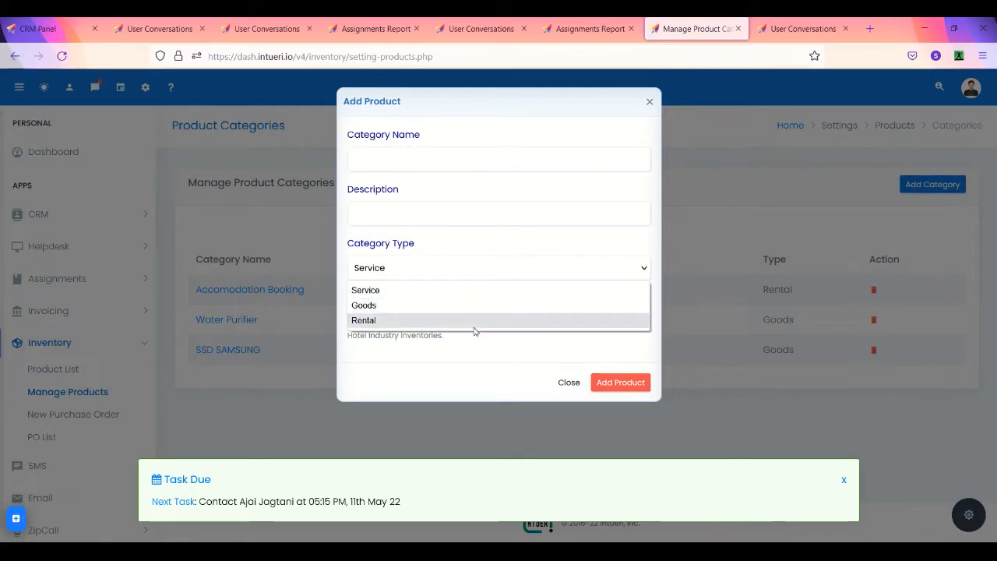
left_click(466, 360)
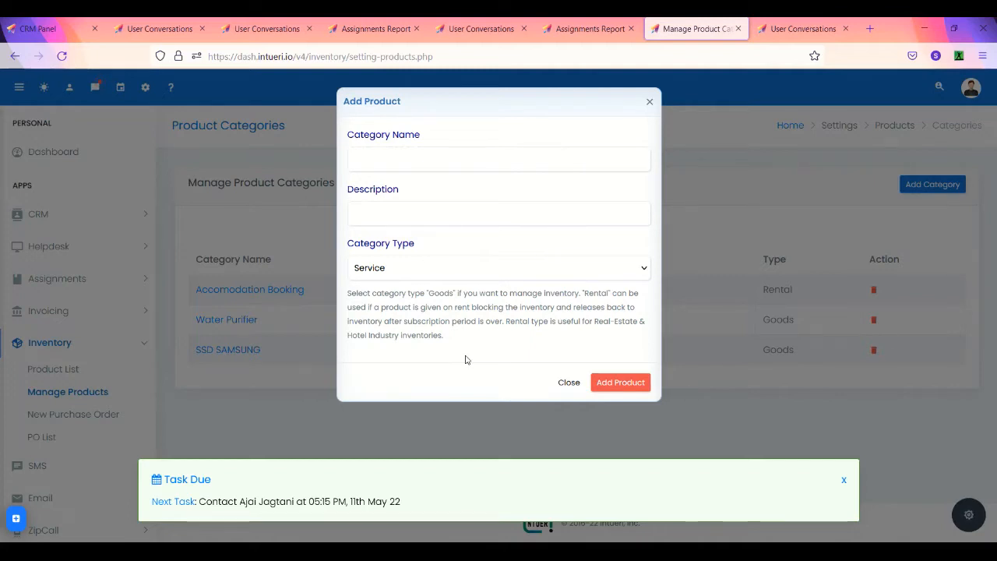
left_click(460, 272)
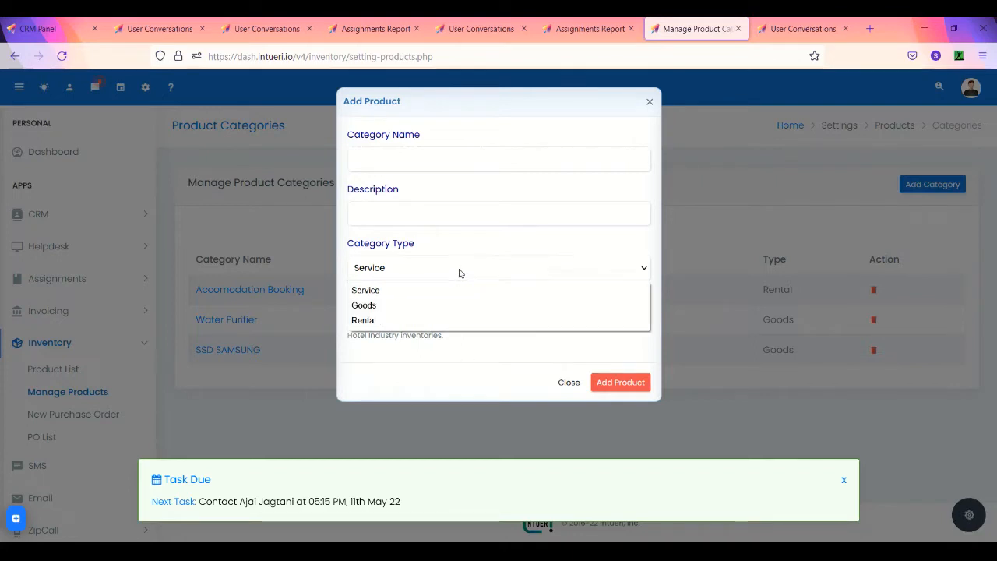
left_click(445, 308)
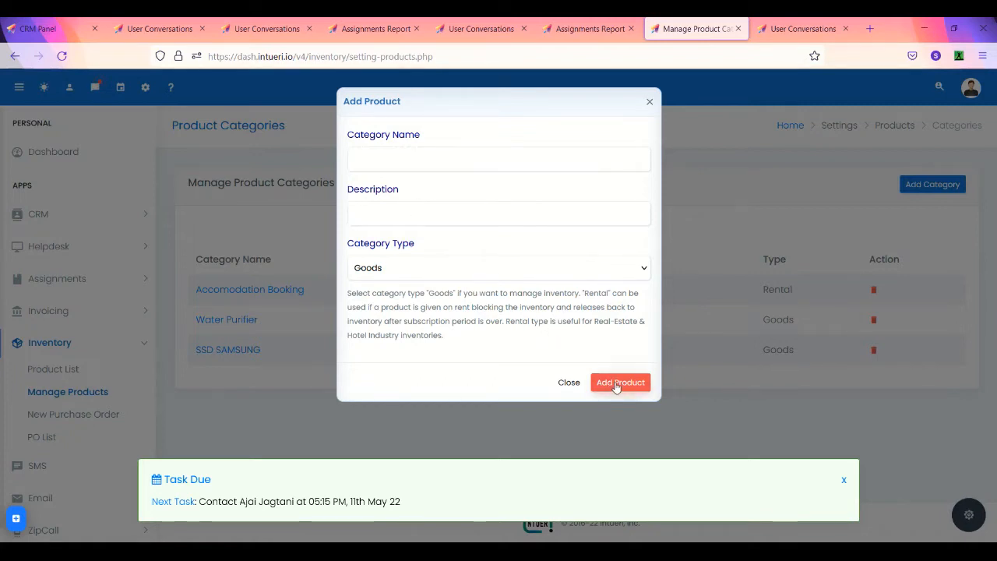
left_click(569, 383)
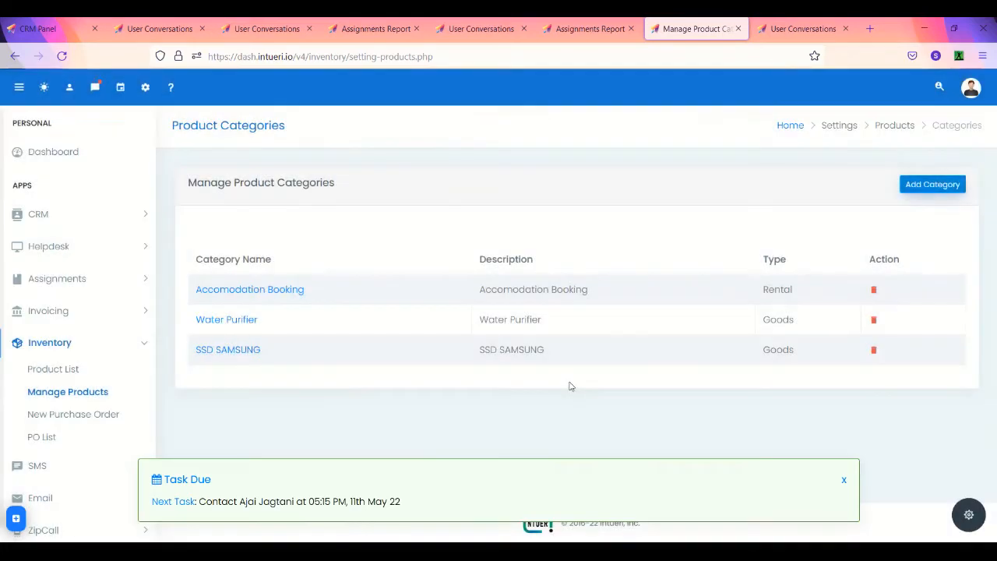
Step: Open the SSD SAMSUNG category and start a new item, dismissing the Task Due popup
left_click(231, 352)
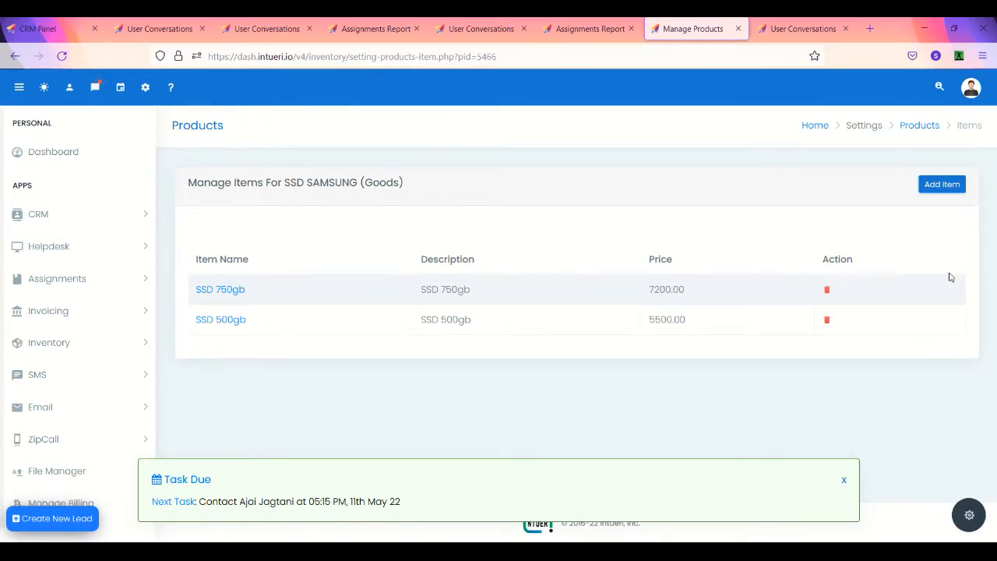
left_click(942, 184)
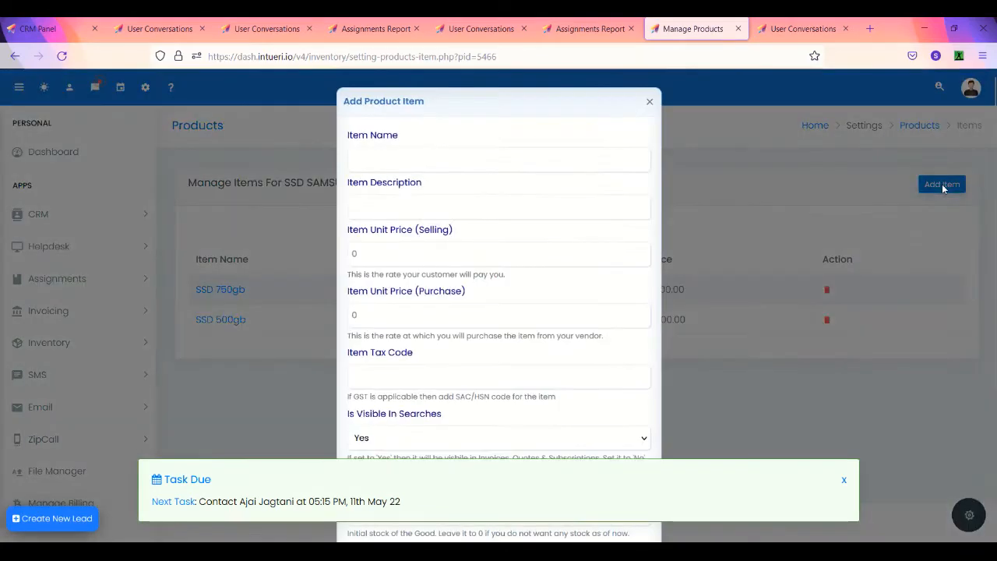
left_click(844, 481)
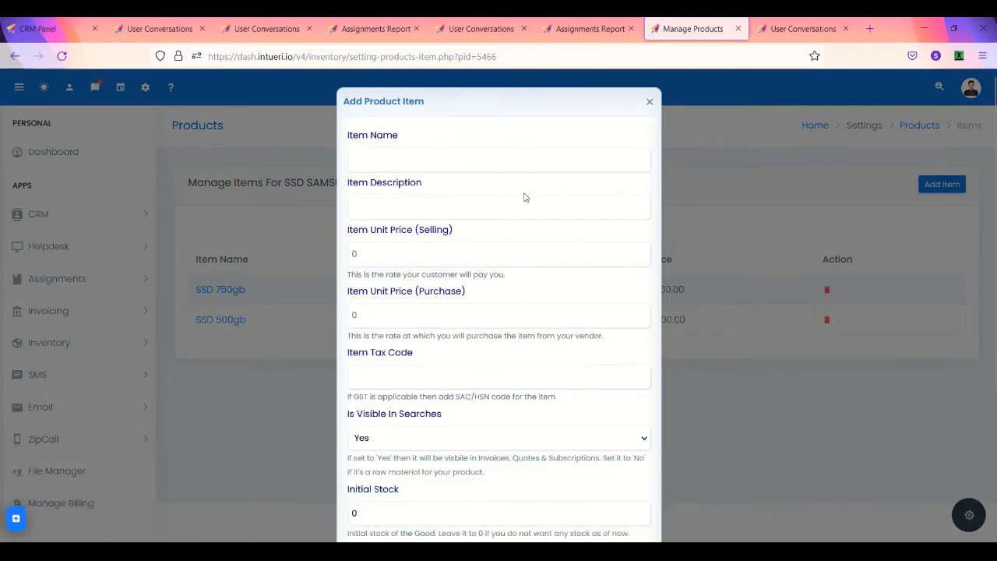
left_click(453, 259)
left_click(490, 449)
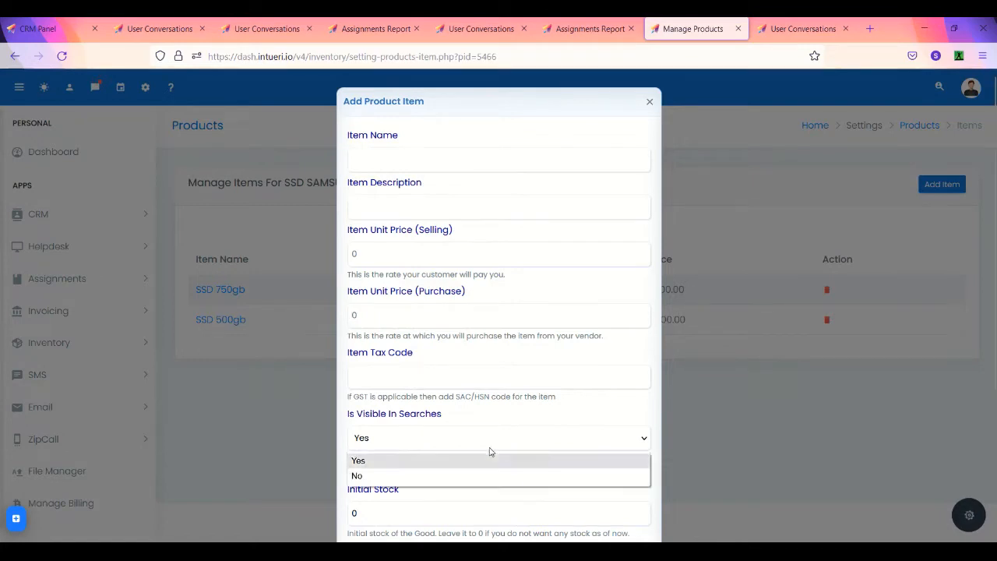
Step: Scroll through the Add Product Item form, leaving priority at 0 - Least Priority
right_click(514, 451)
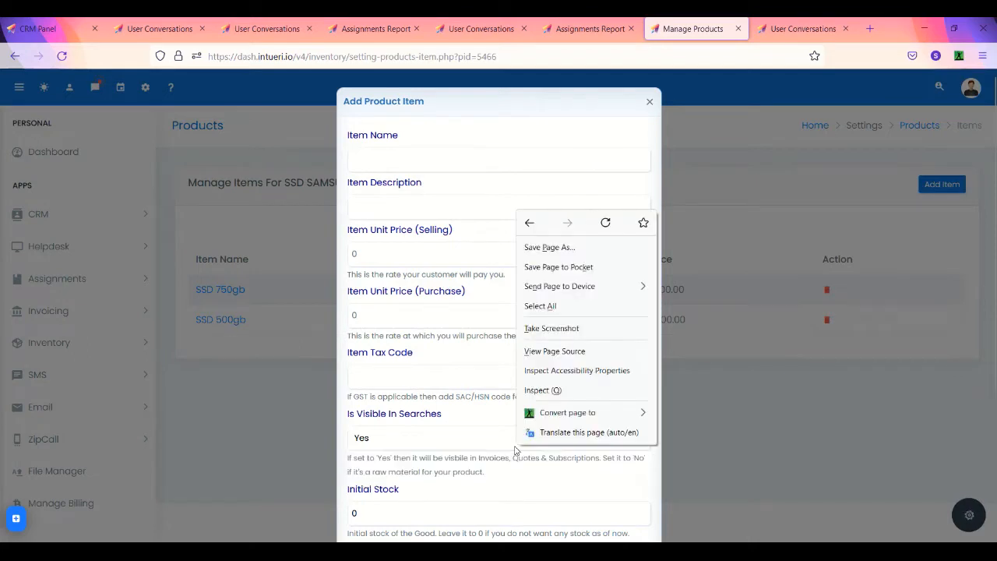
left_click(514, 472)
scroll(514, 473, "down", 3)
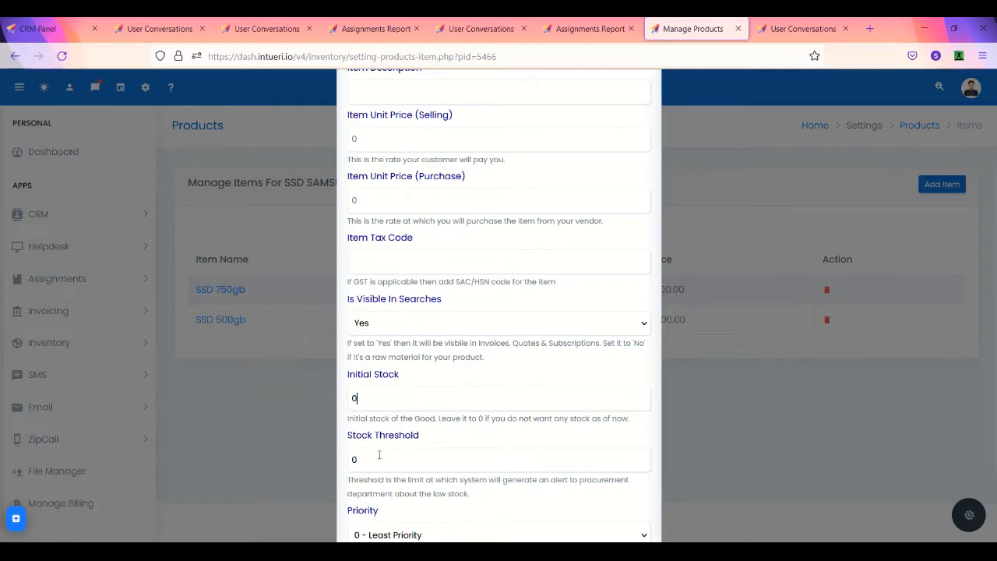
scroll(380, 455, "down", 1)
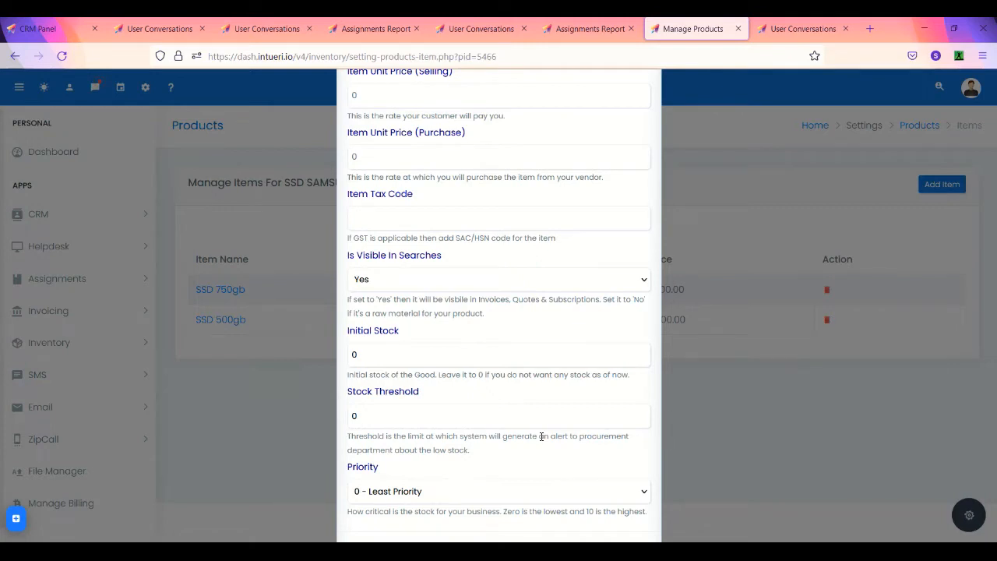
scroll(541, 444, "down", 2)
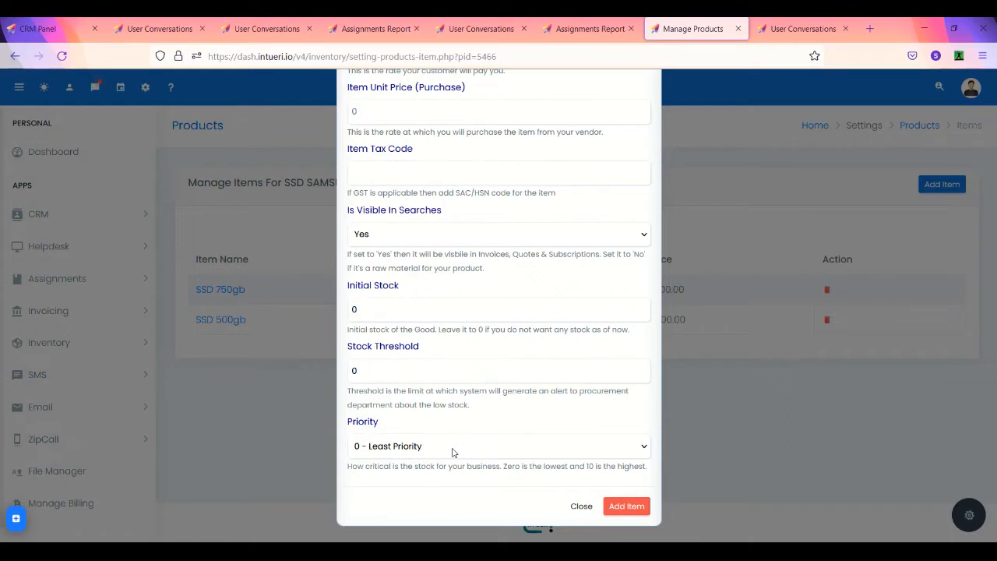
left_click(496, 447)
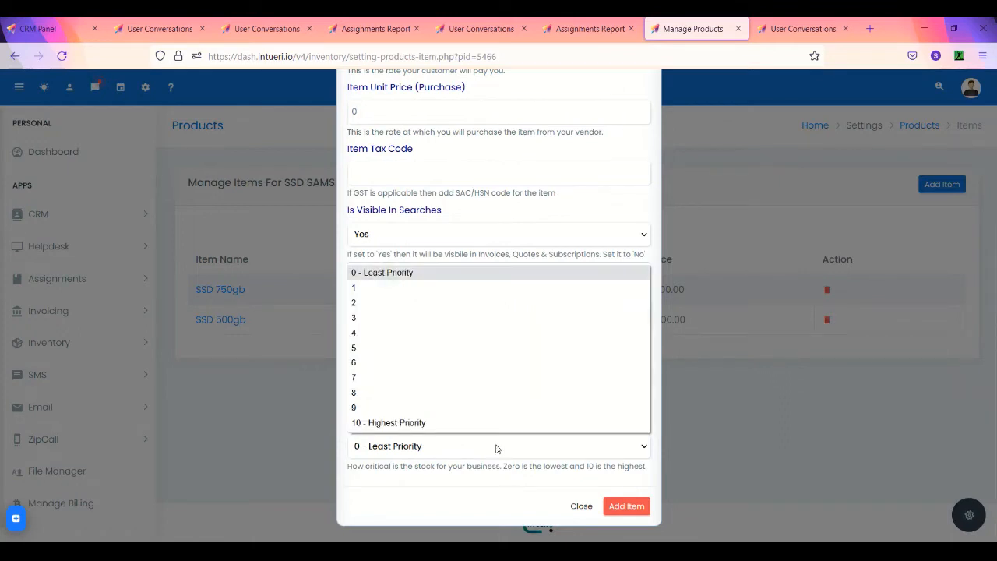
left_click(497, 447)
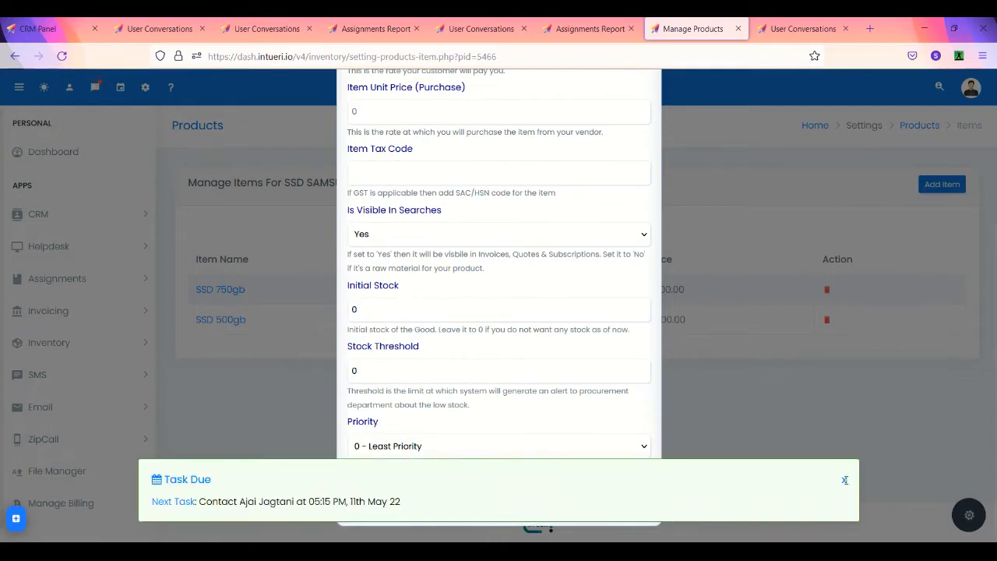
Step: Close the item form without adding it and open the SSD 500gb details page
left_click(846, 480)
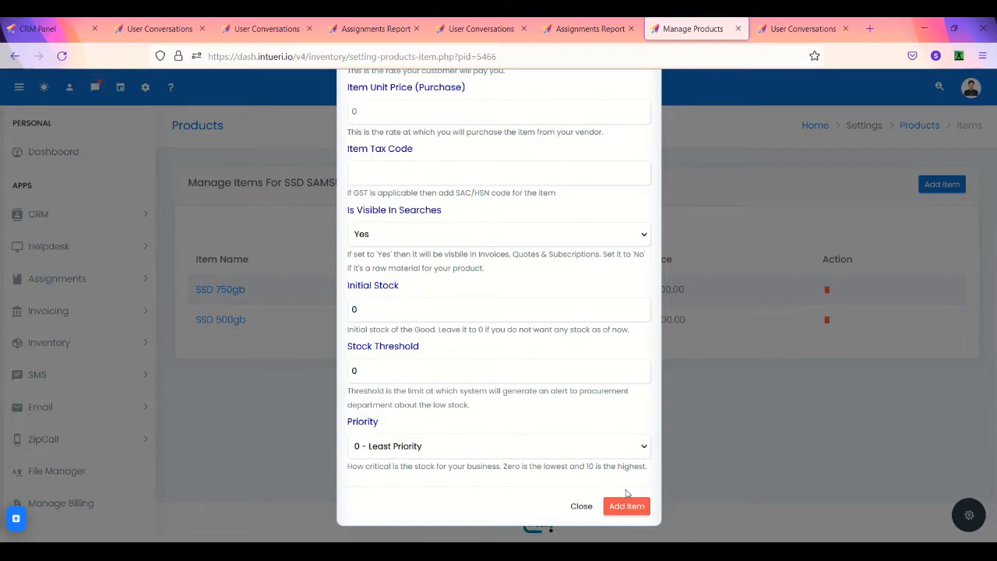
left_click(581, 507)
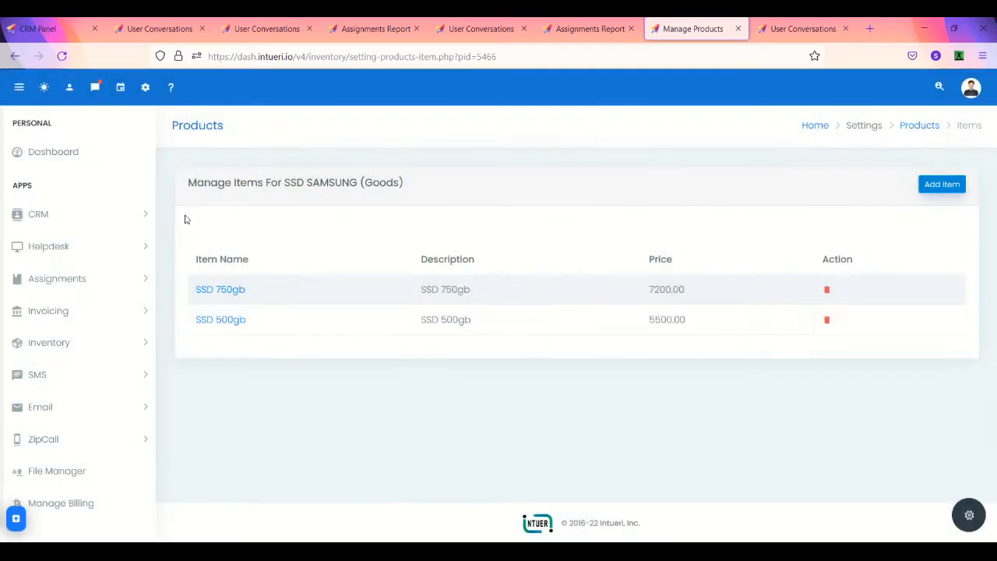
left_click(225, 321)
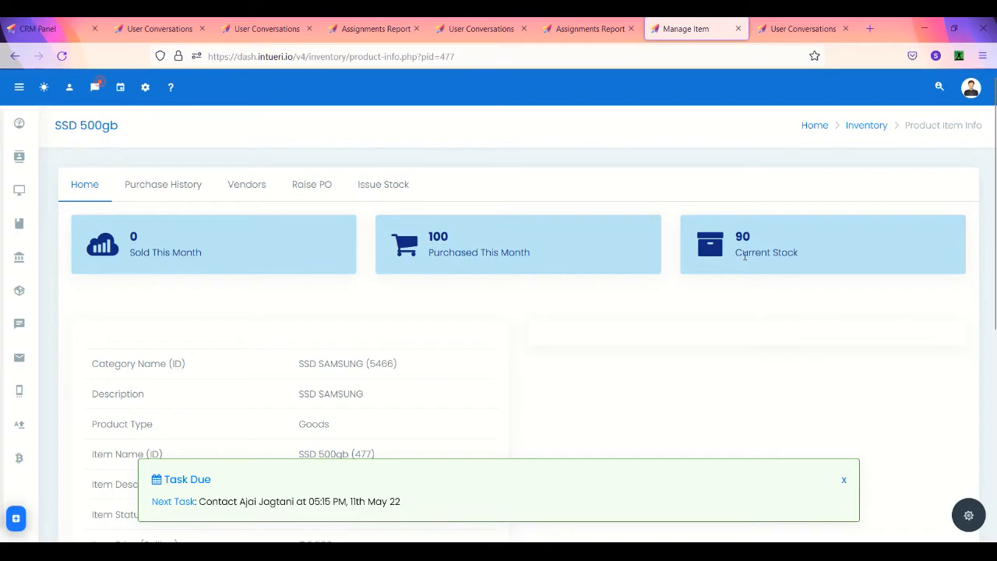
Step: Scroll the SSD 500gb page and highlight its current stock figure of 90
scroll(439, 285, "down", 1)
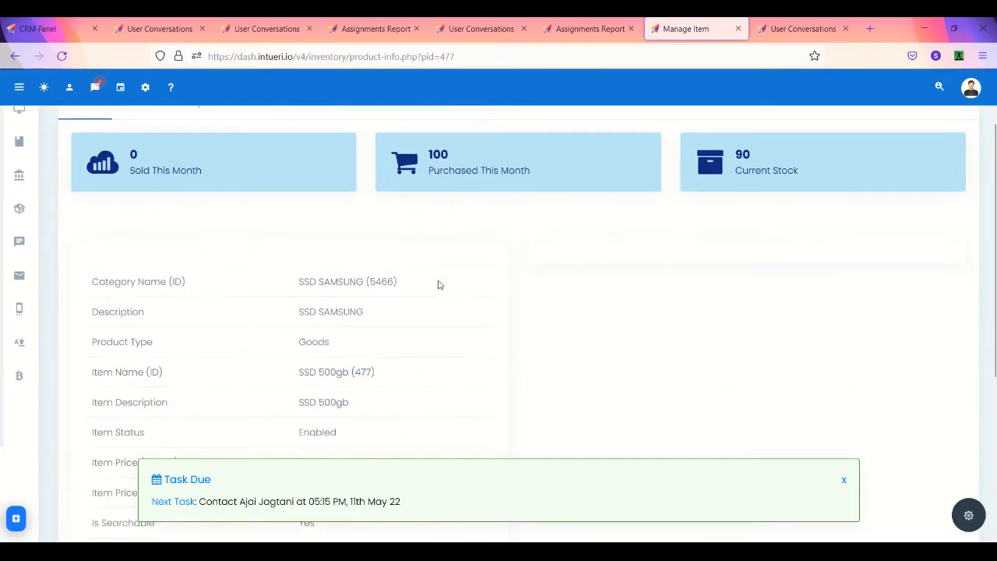
scroll(438, 285, "up", 1)
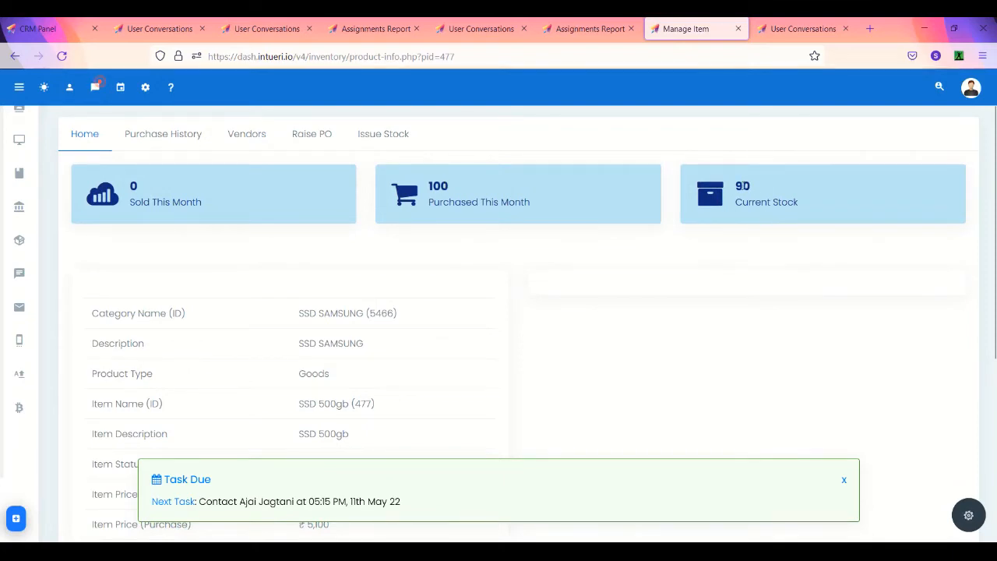
double_click(743, 187)
scroll(396, 210, "up", 1)
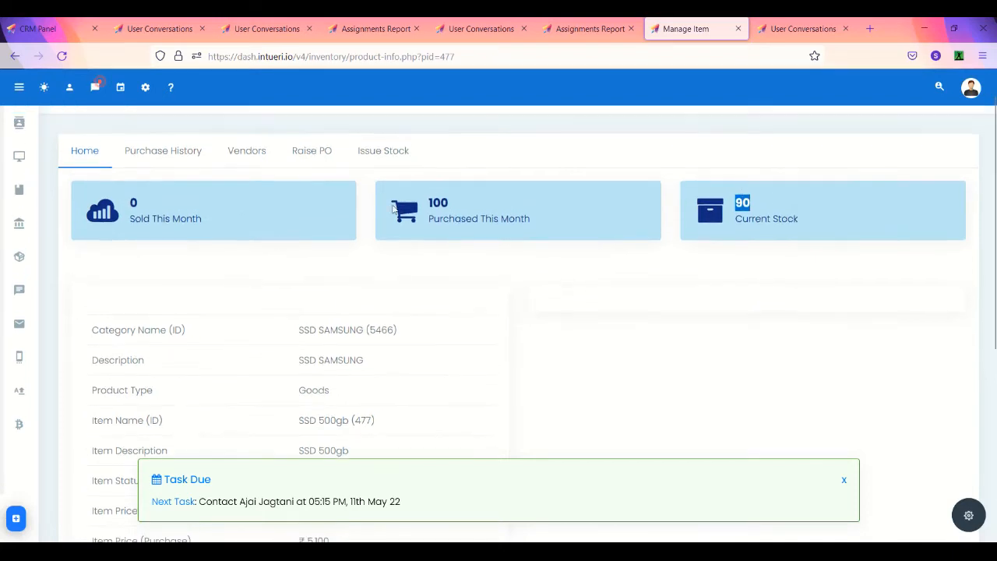
scroll(301, 212, "down", 4)
scroll(301, 209, "up", 2)
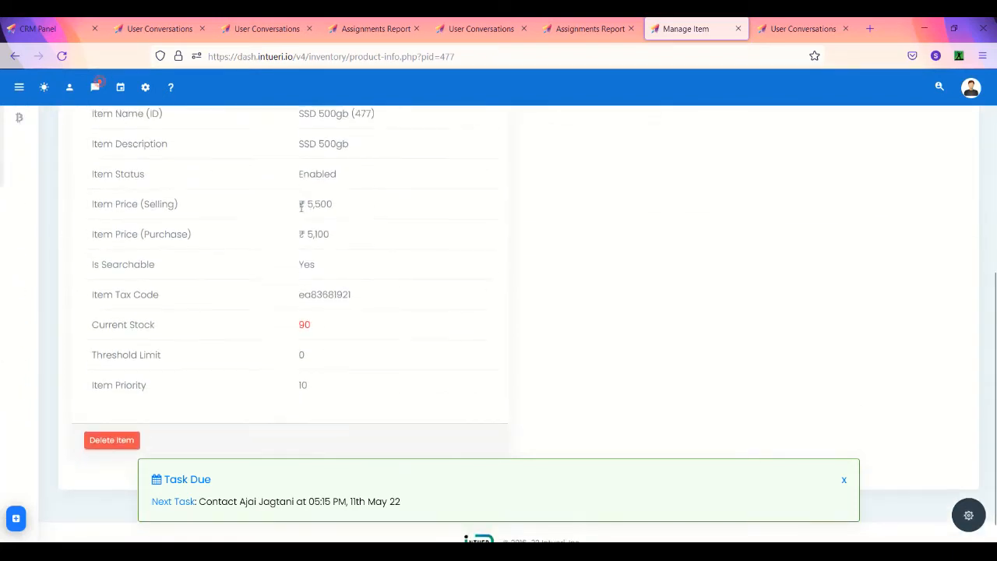
scroll(346, 299, "down", 1)
scroll(345, 298, "up", 3)
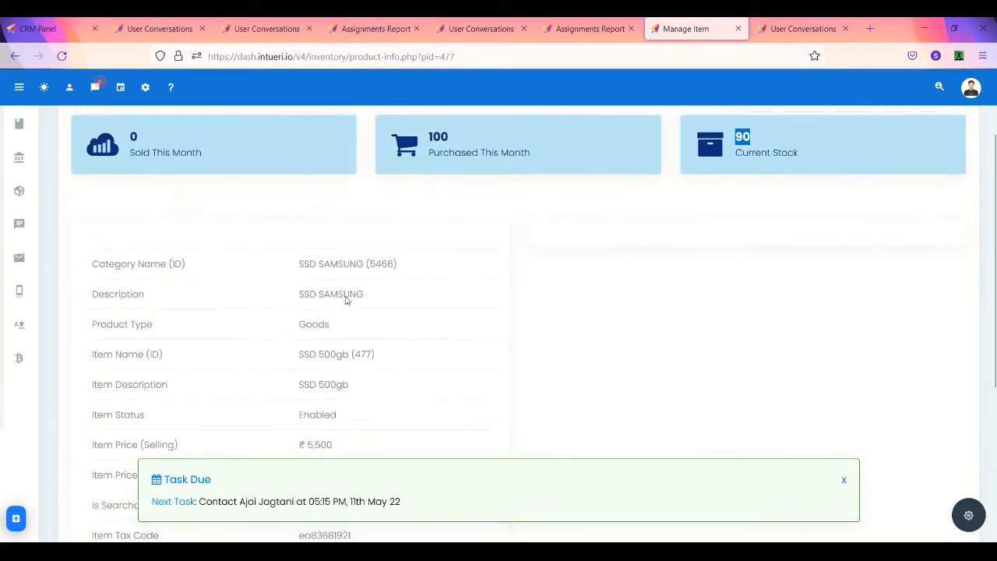
scroll(258, 285, "down", 1)
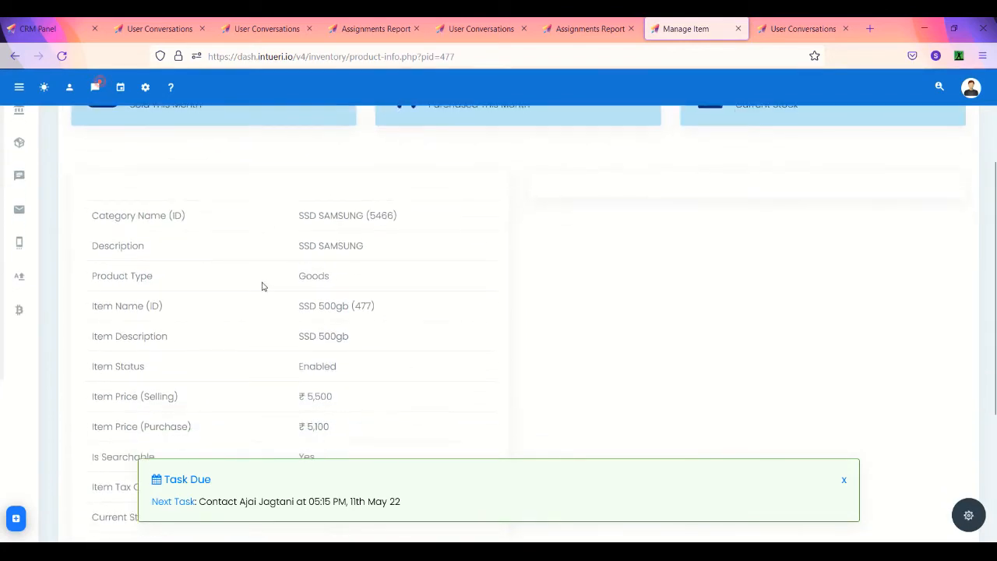
scroll(323, 323, "down", 2)
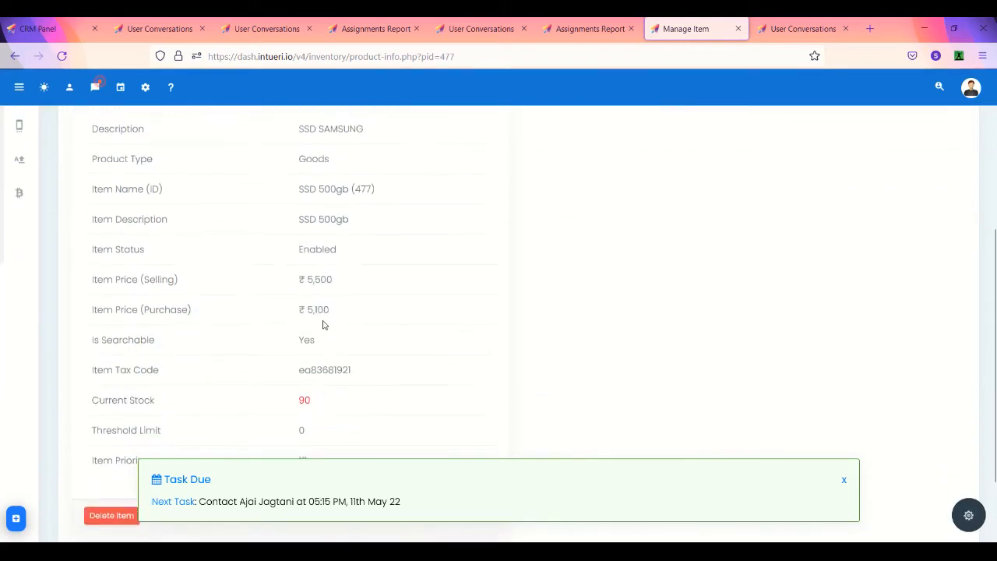
double_click(300, 402)
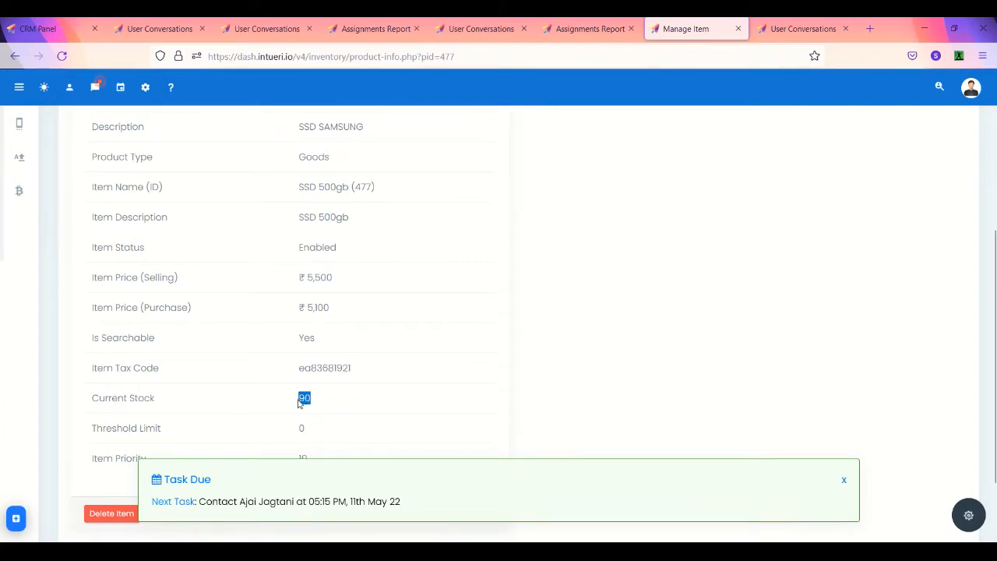
Step: Select the item tax code and check prices ₹5,500/₹5,100, threshold 0 and priority 10
double_click(337, 367)
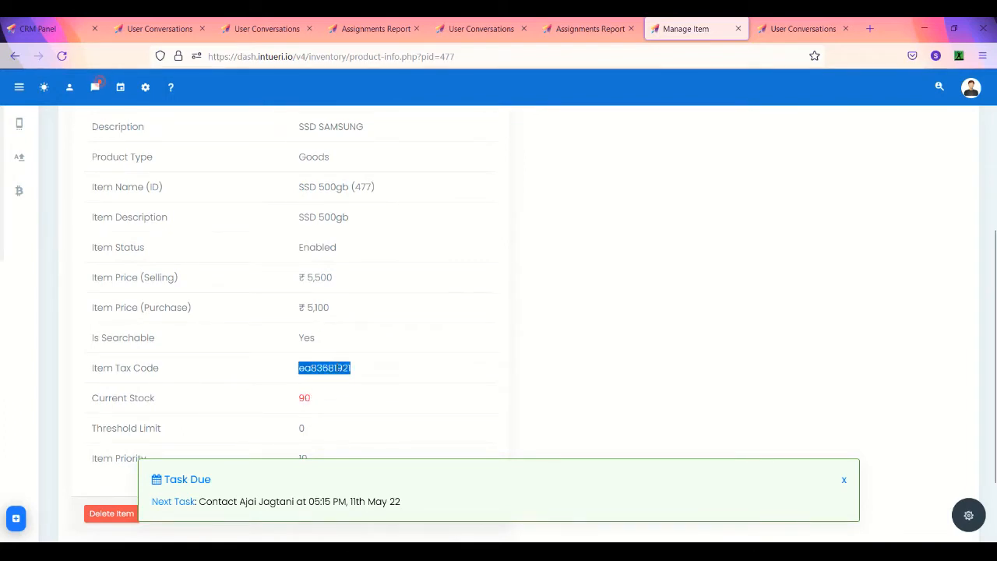
scroll(338, 367, "down", 2)
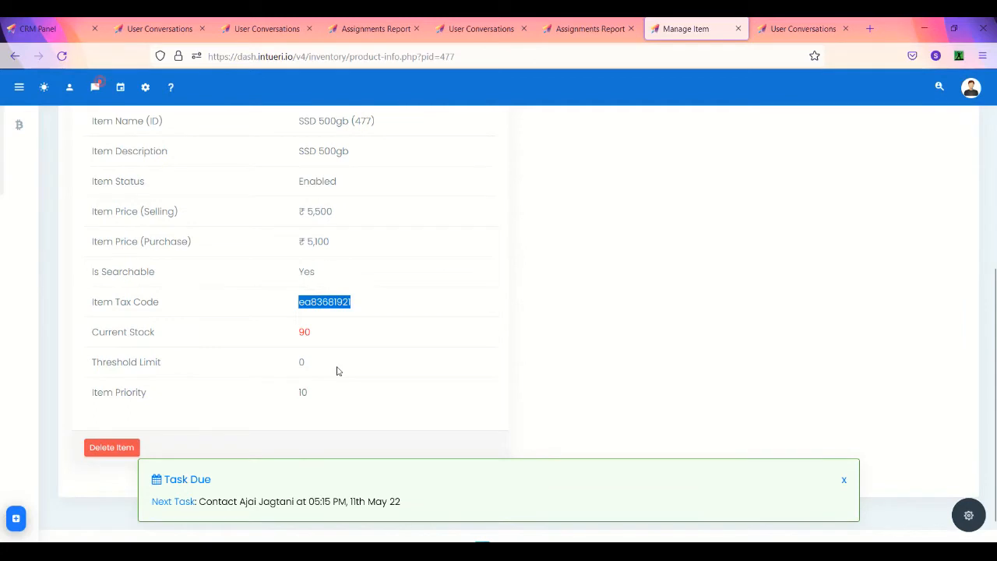
scroll(353, 460, "up", 5)
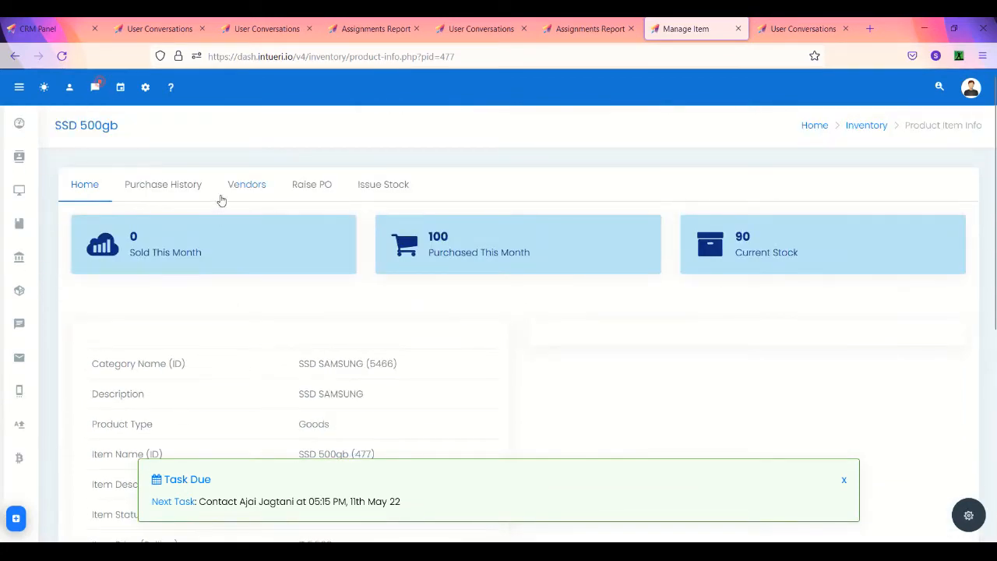
scroll(224, 350, "down", 2)
scroll(224, 350, "down", 4)
scroll(223, 350, "up", 5)
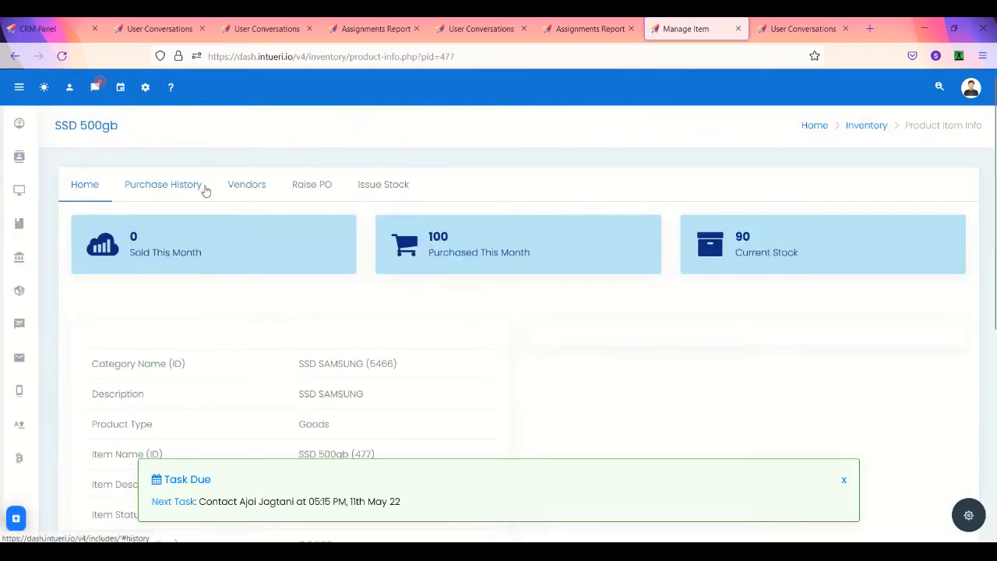
mouse_move(18, 291)
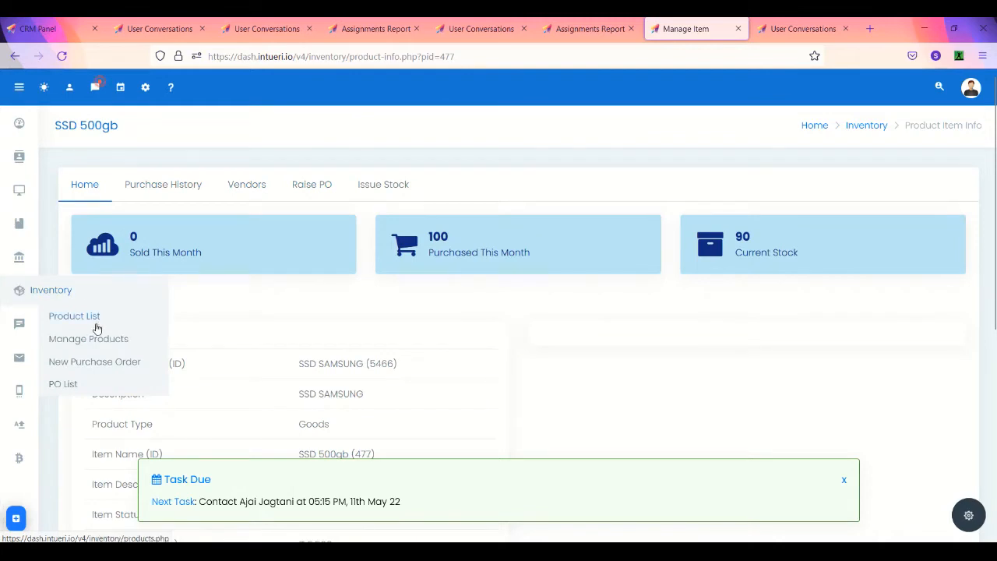
Step: Start a new purchase order and select the vendor contact by its e-mail address
left_click(78, 362)
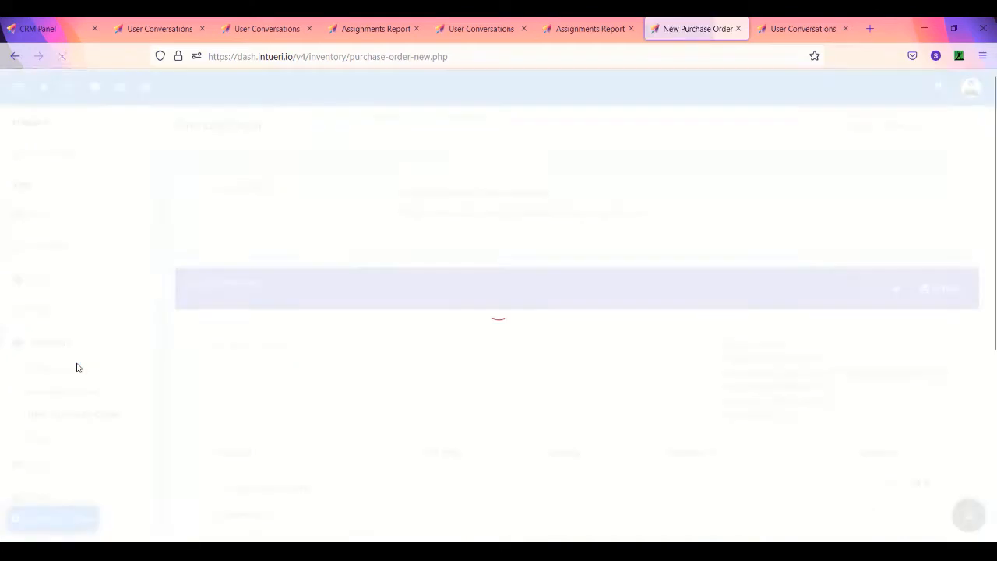
left_click(426, 198)
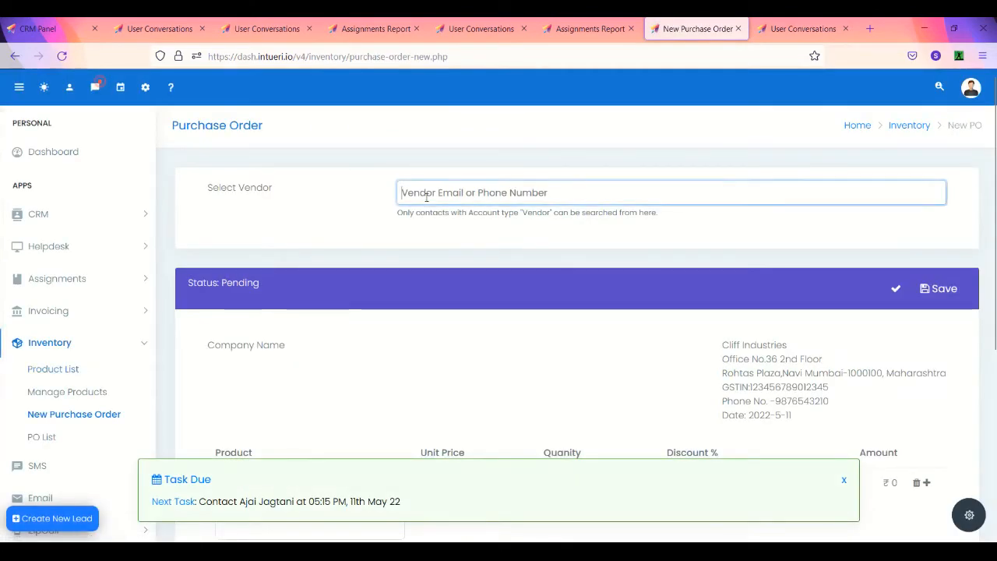
type("ajai")
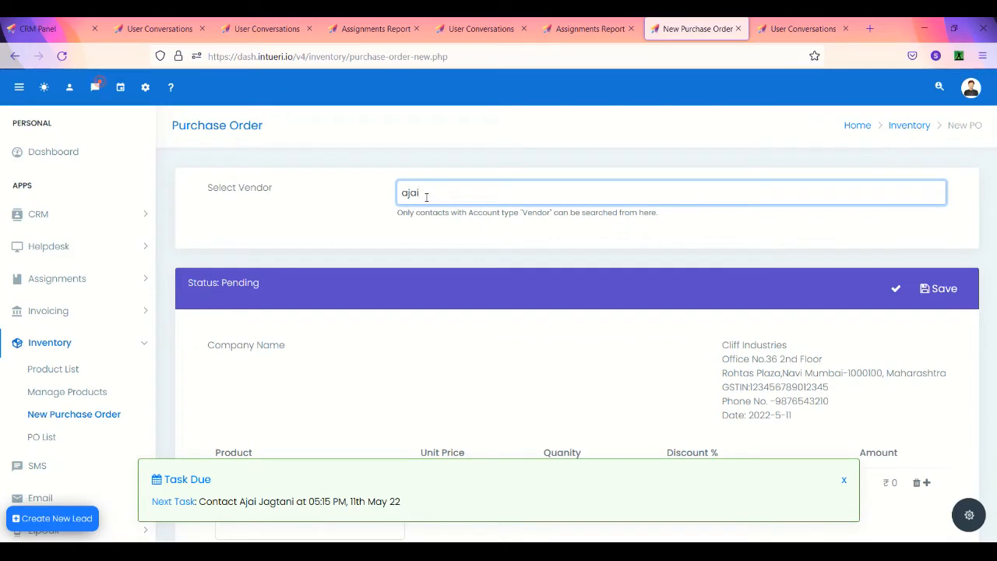
type(".ja")
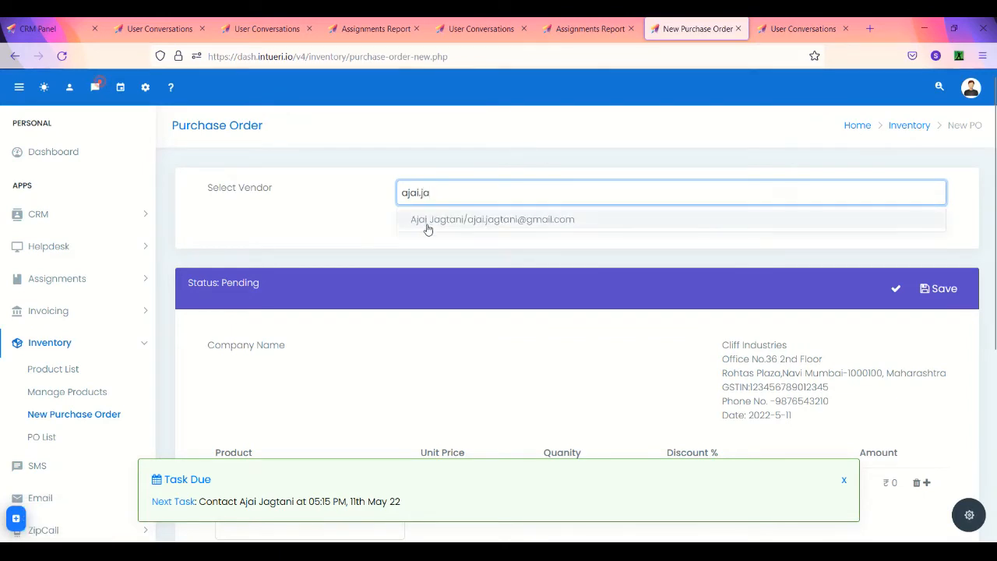
left_click(427, 223)
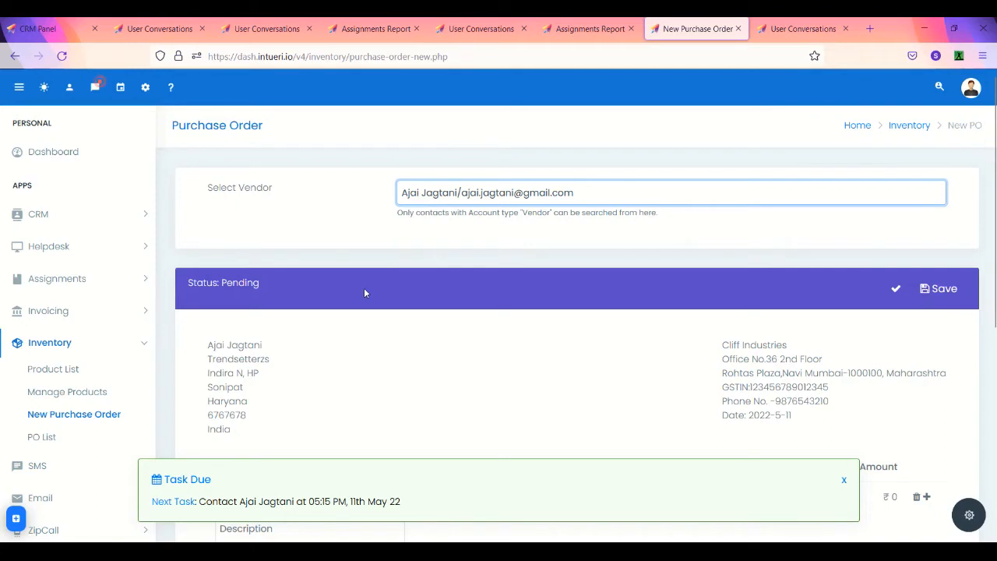
left_click_drag(202, 348, 268, 428)
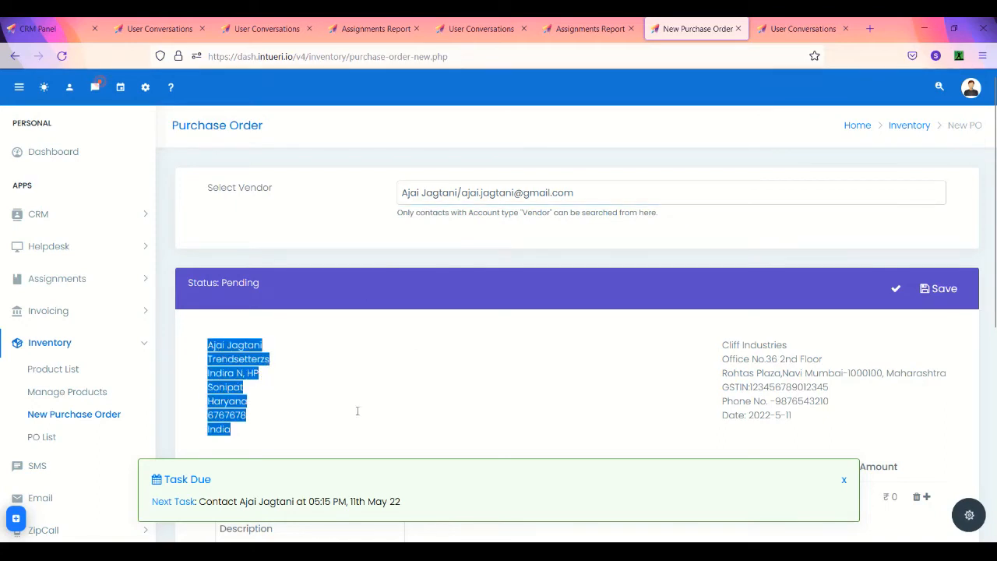
double_click(424, 210)
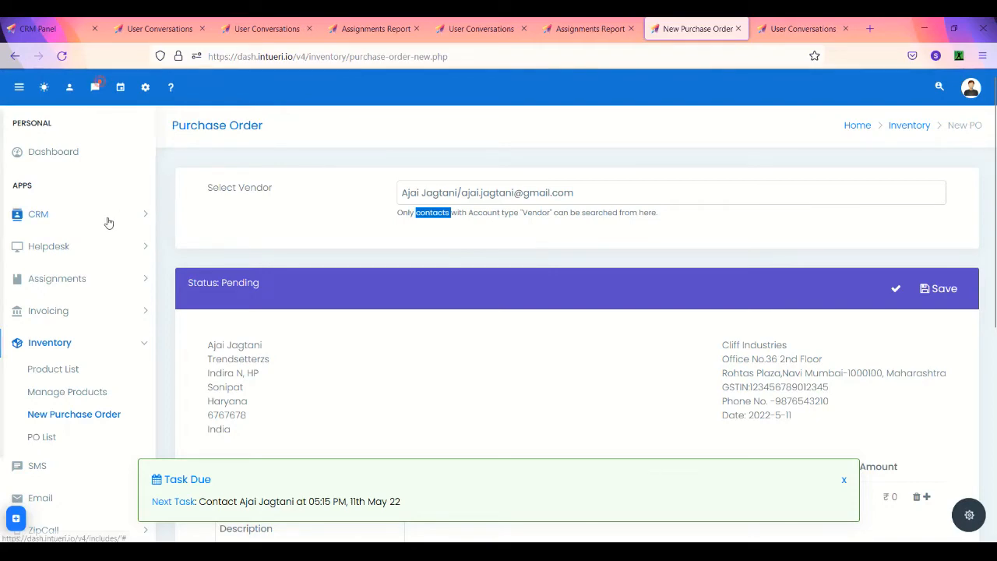
Step: Find the vendor contact, open its Trendsetterzs account and save Account Type as Vendor
left_click(939, 87)
type("ajai.jag")
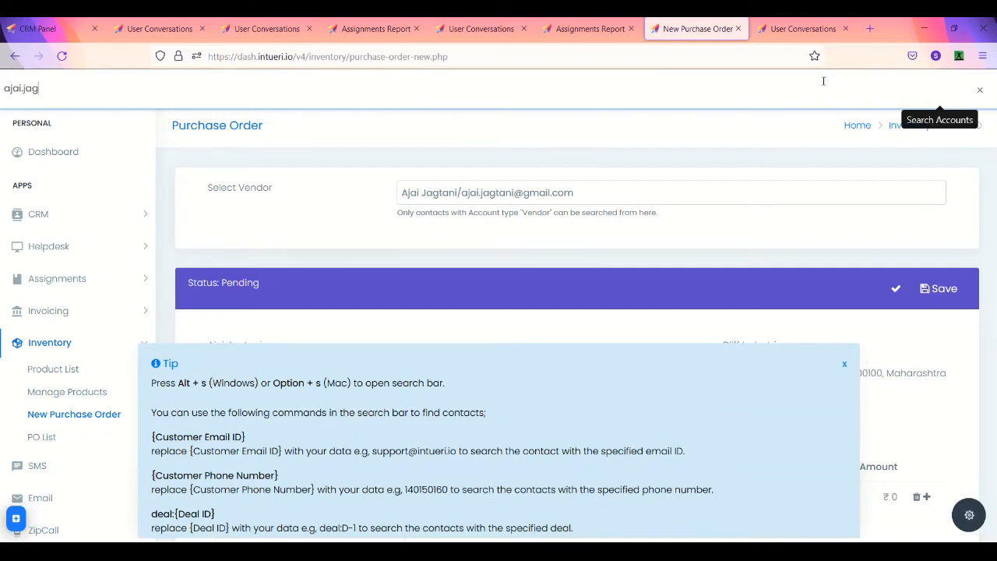
left_click(707, 123)
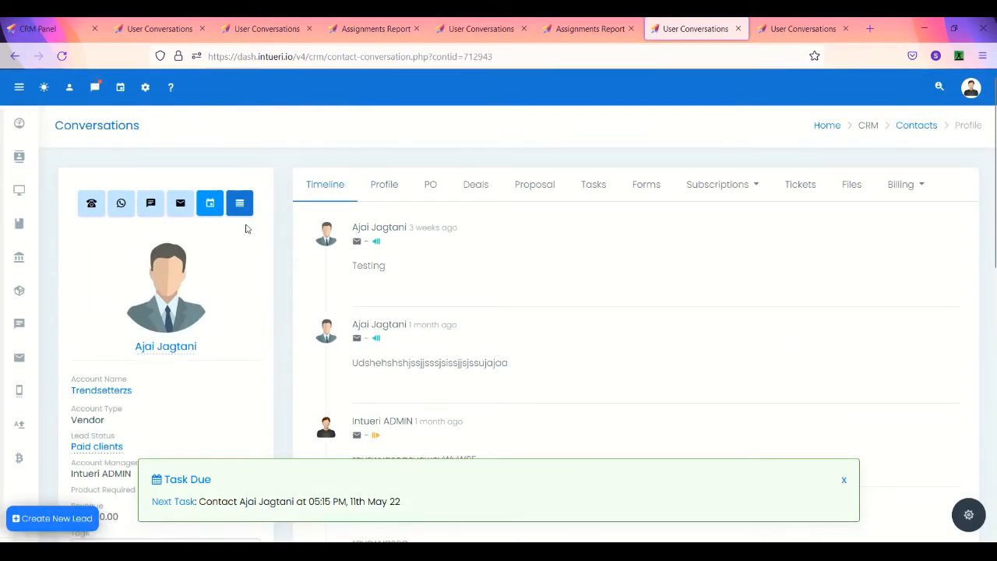
left_click(105, 392)
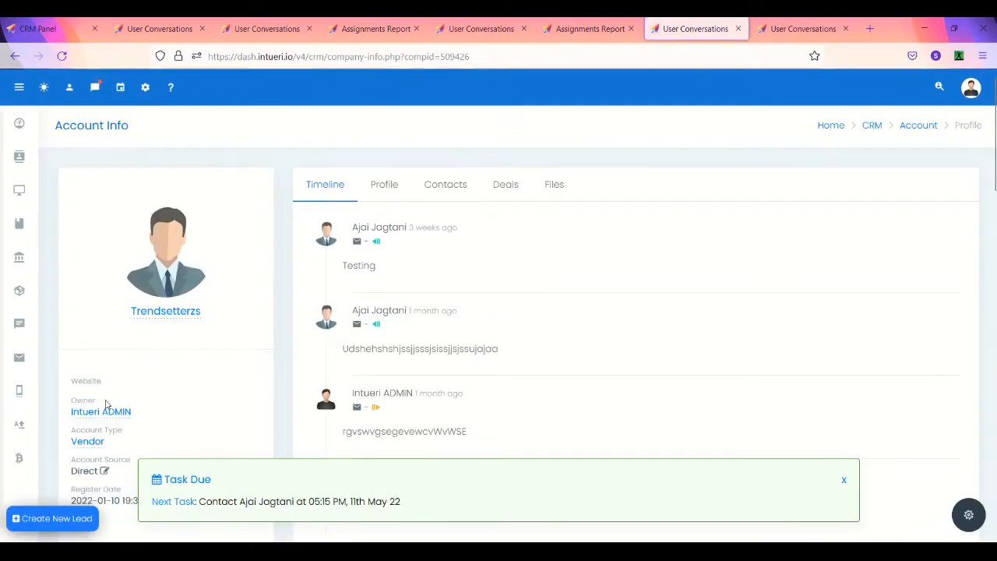
scroll(107, 404, "down", 1)
left_click(95, 392)
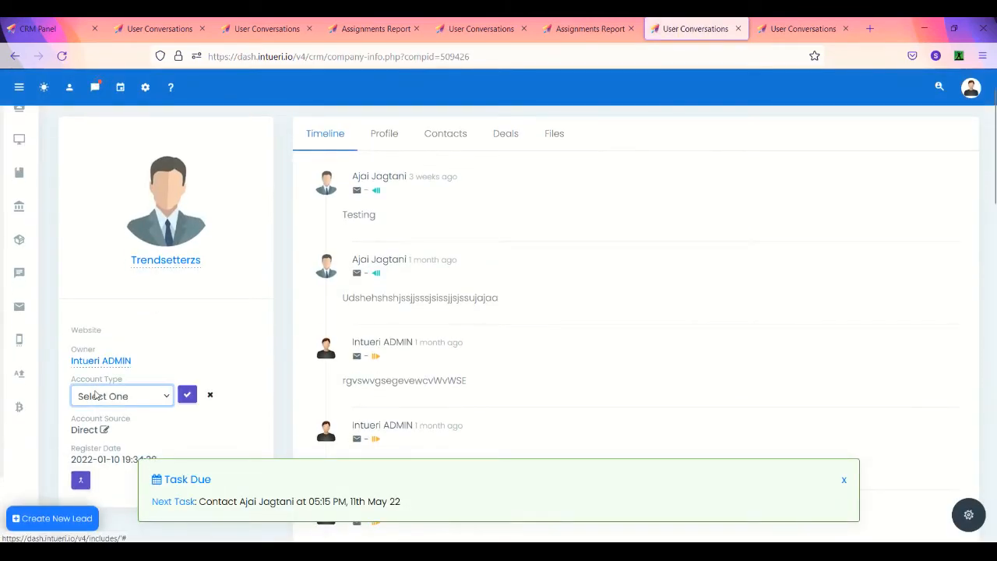
left_click(100, 399)
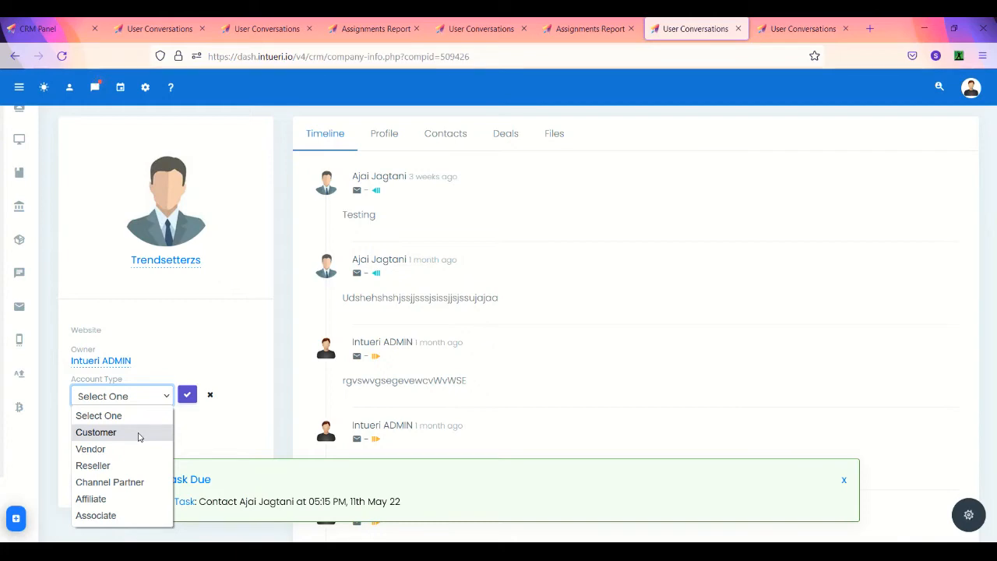
left_click(129, 450)
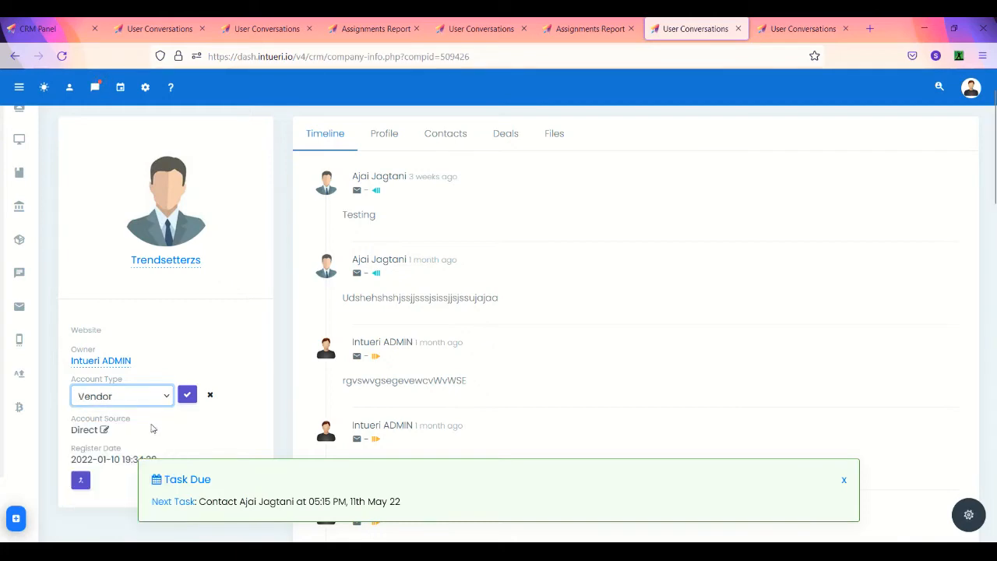
left_click(187, 395)
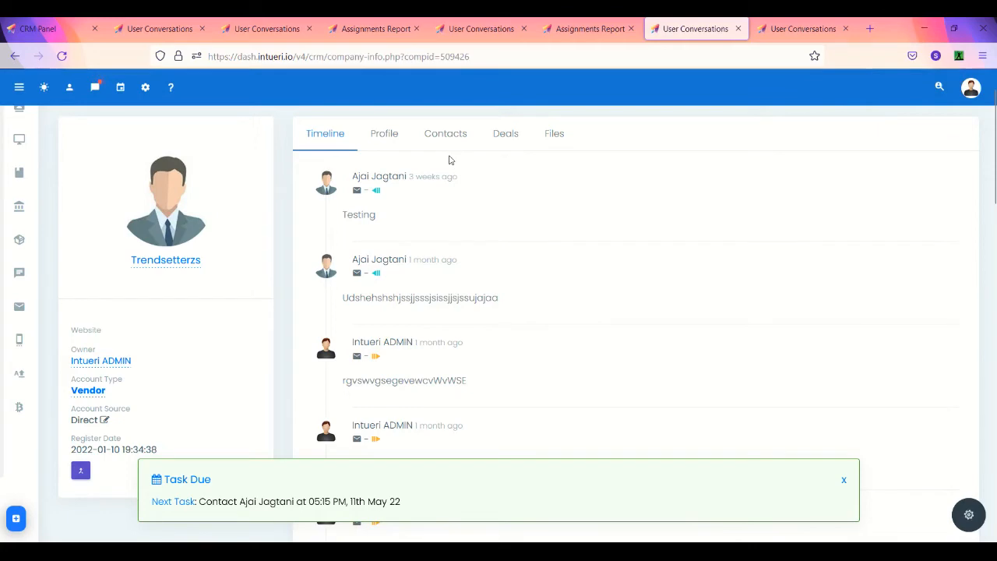
Step: Glance at the assignments report, return to the account and start a new purchase order
left_click(606, 30)
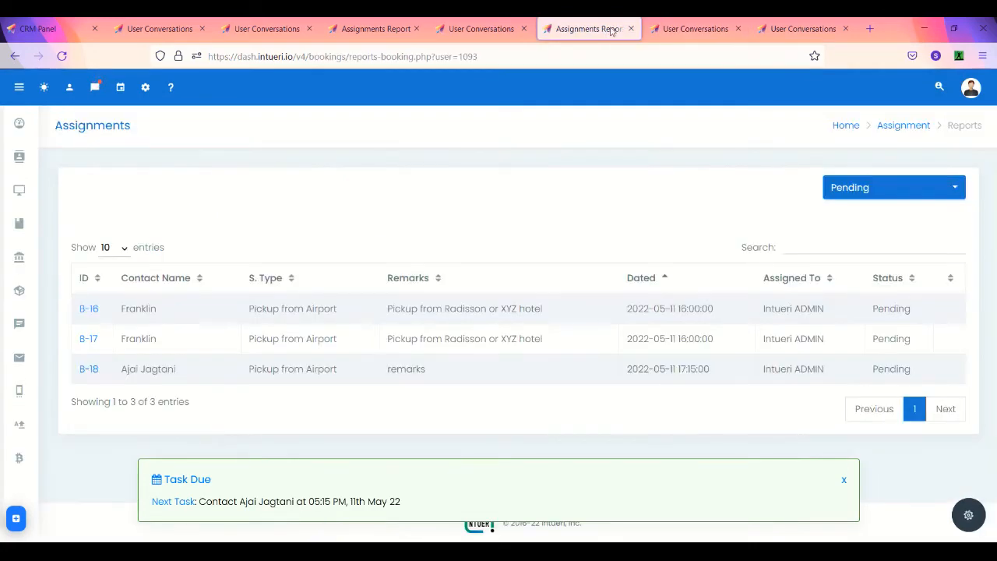
left_click(659, 31)
mouse_move(3, 253)
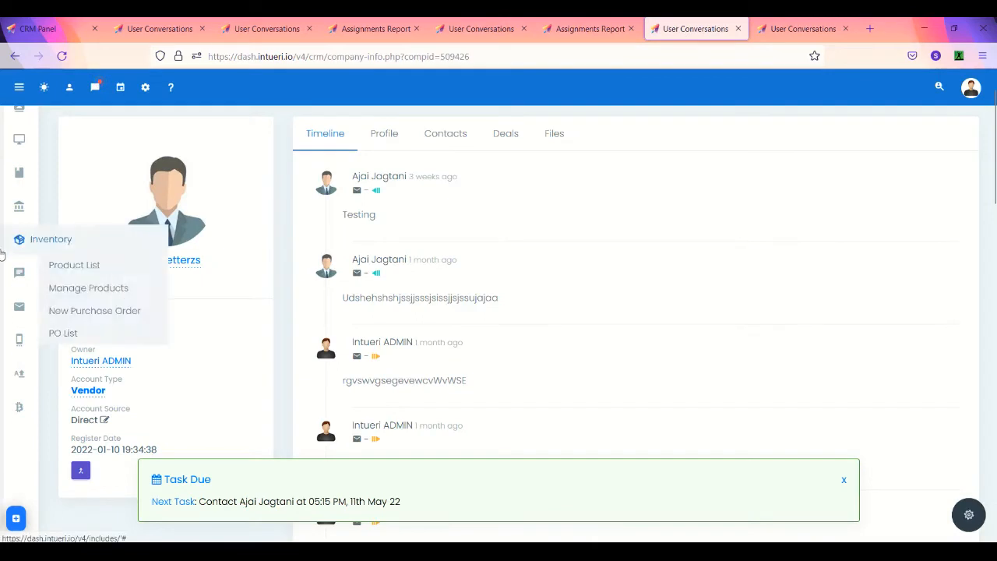
left_click(85, 309)
Step: Fill the purchase order with the vendor contact and 50 units of SSD 500gb
left_click(447, 183)
type("ajai.jag")
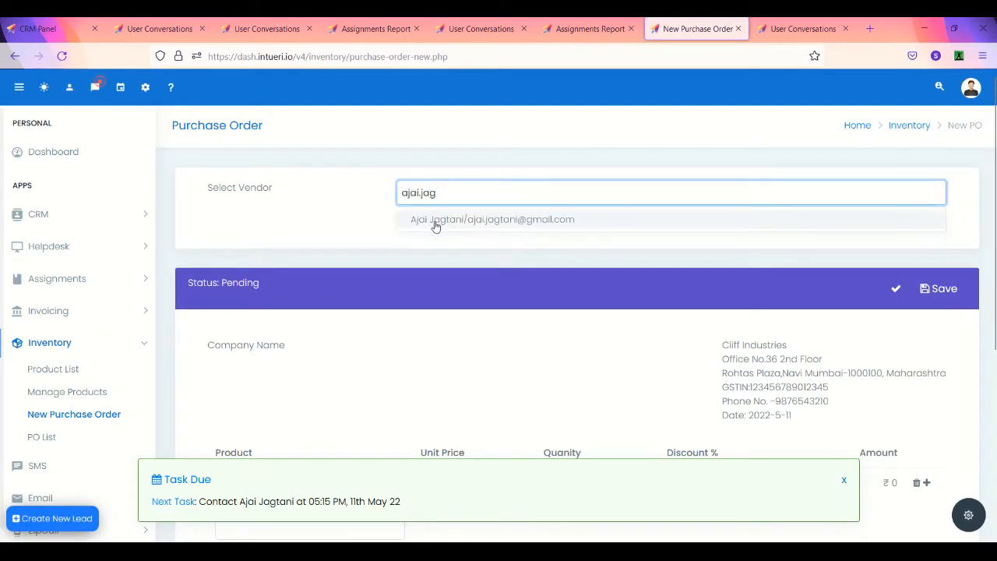
left_click(436, 222)
scroll(298, 357, "down", 2)
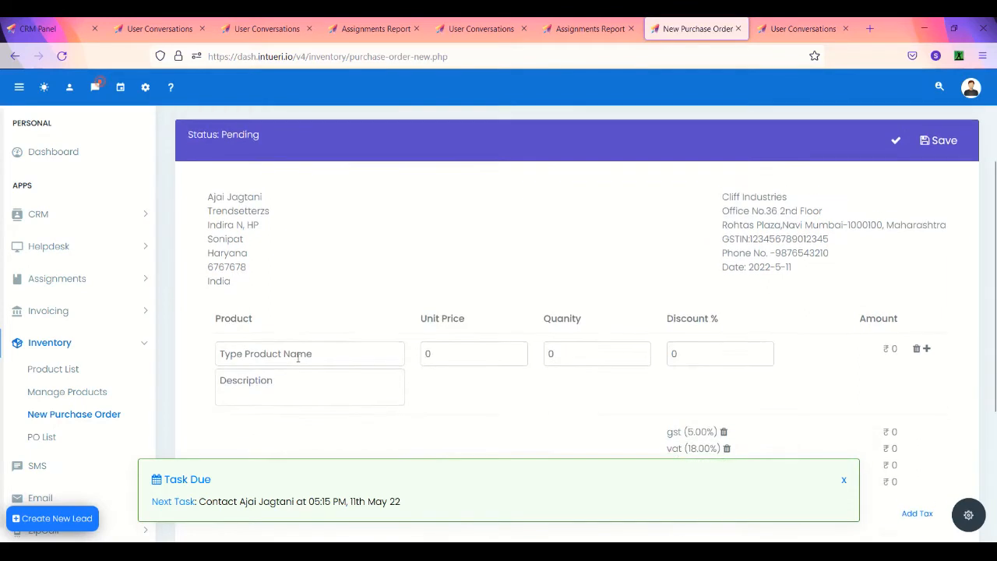
left_click(297, 331)
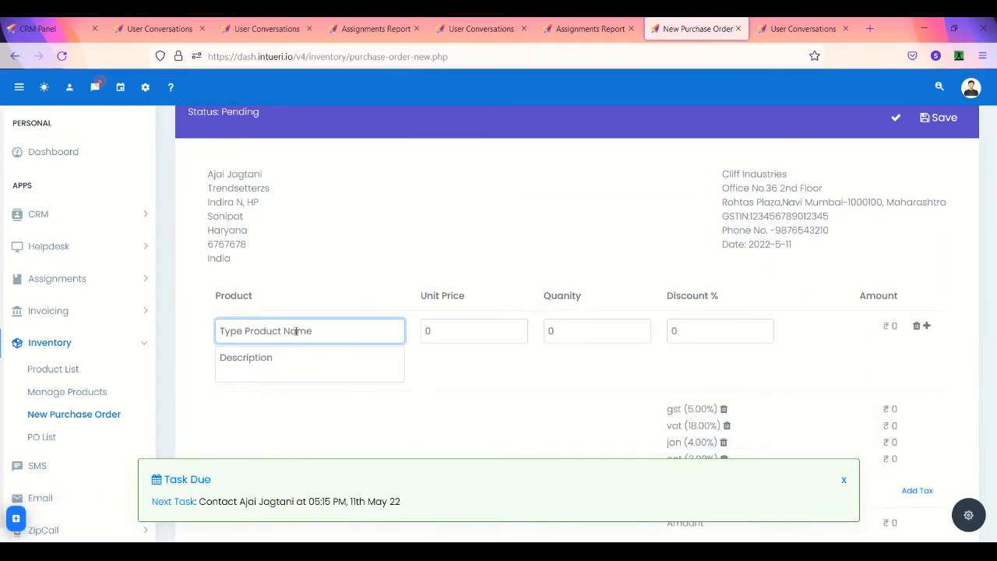
type("ssd 500gb")
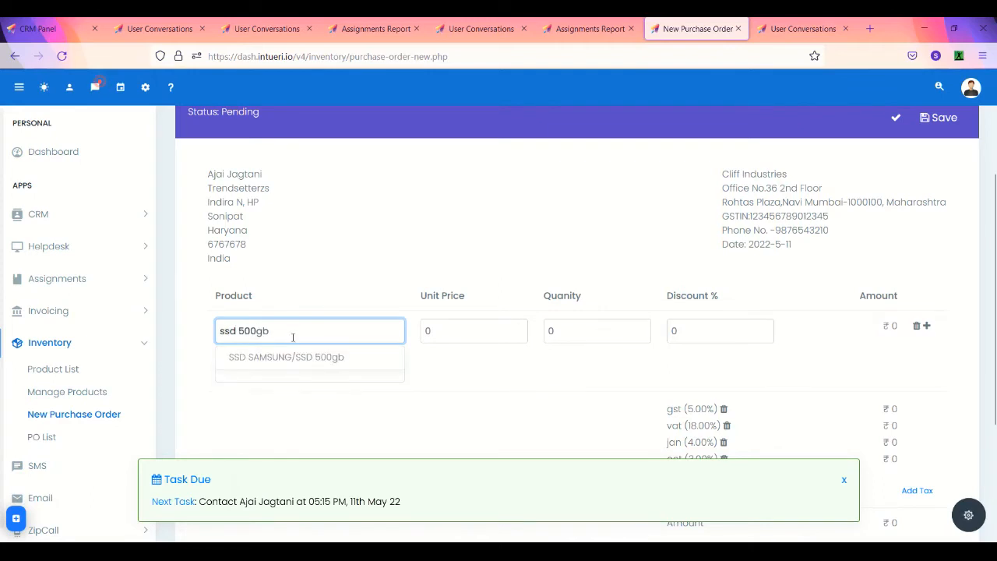
left_click(285, 359)
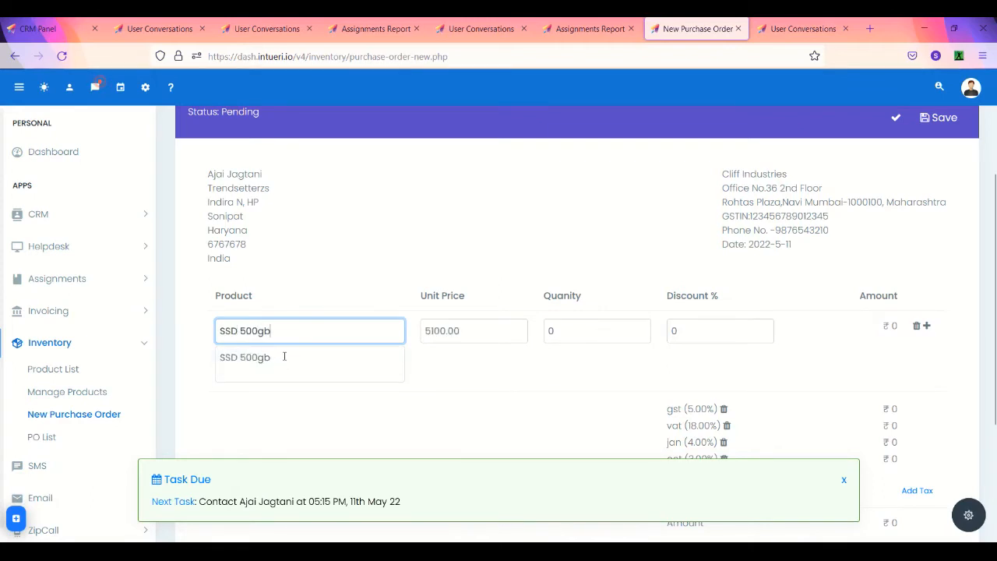
double_click(443, 328)
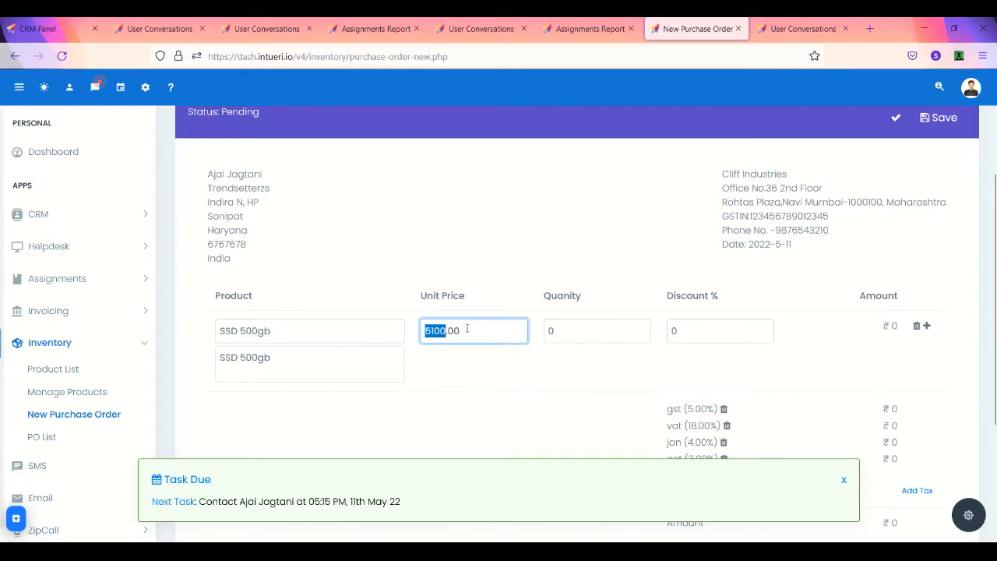
left_click(547, 331)
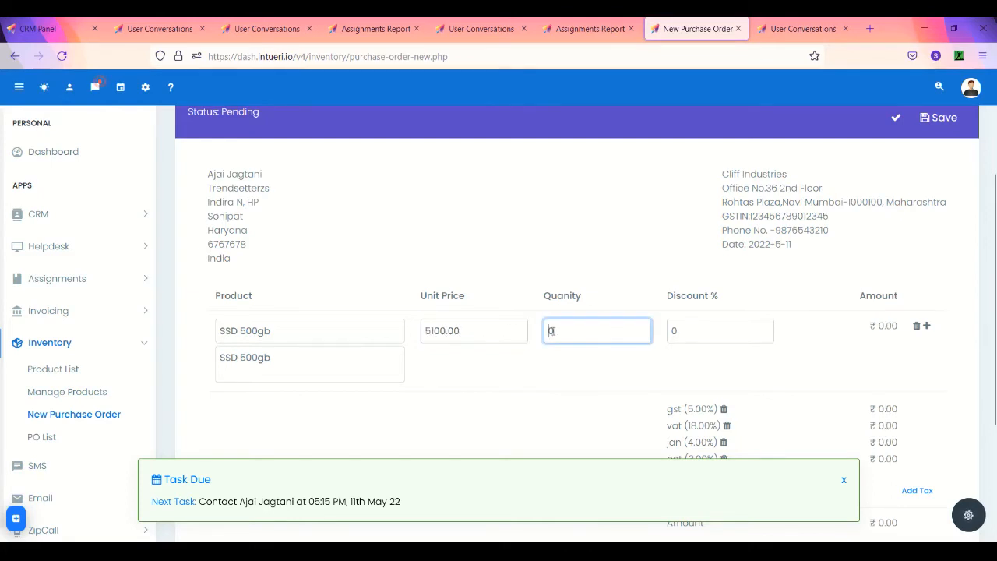
type("50")
key("Tab")
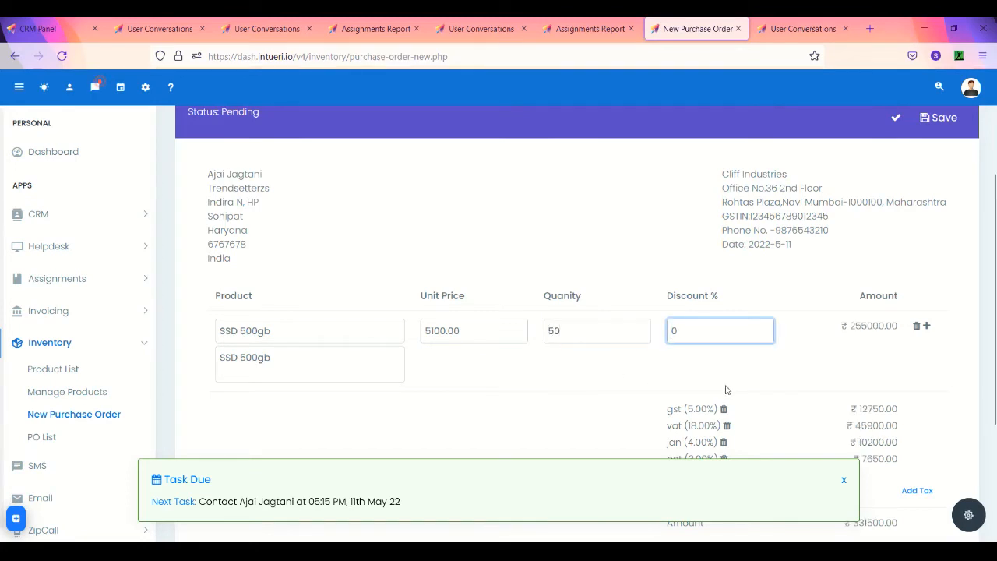
Step: Save the purchase order as No. 22 and export it to PDF
scroll(726, 390, "down", 1)
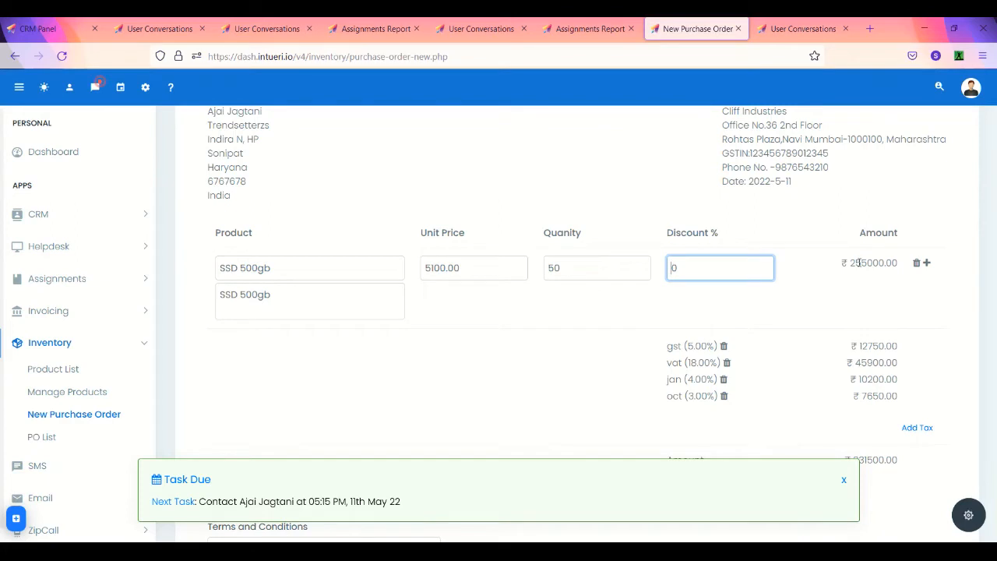
scroll(860, 263, "down", 1)
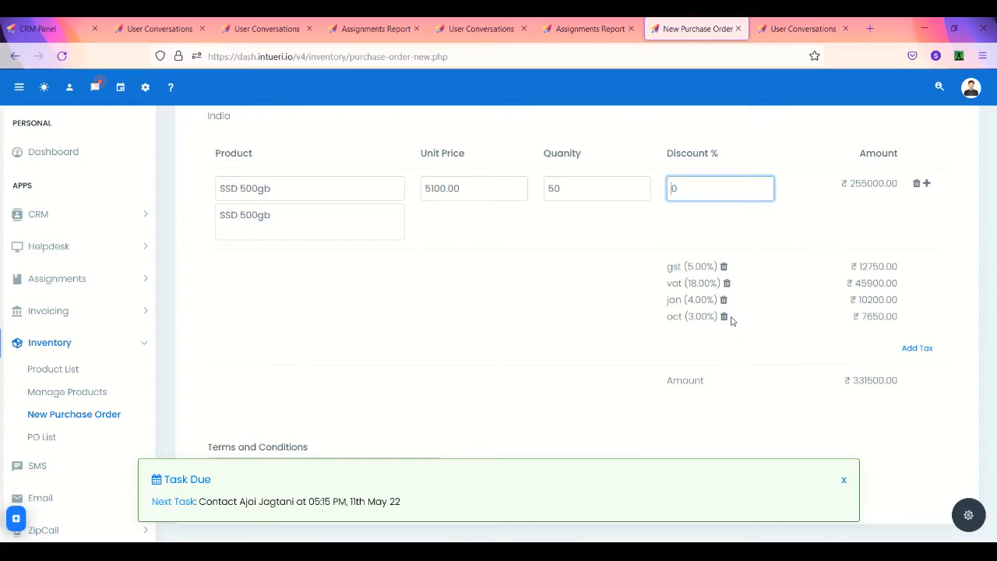
scroll(731, 321, "down", 1)
scroll(731, 320, "up", 3)
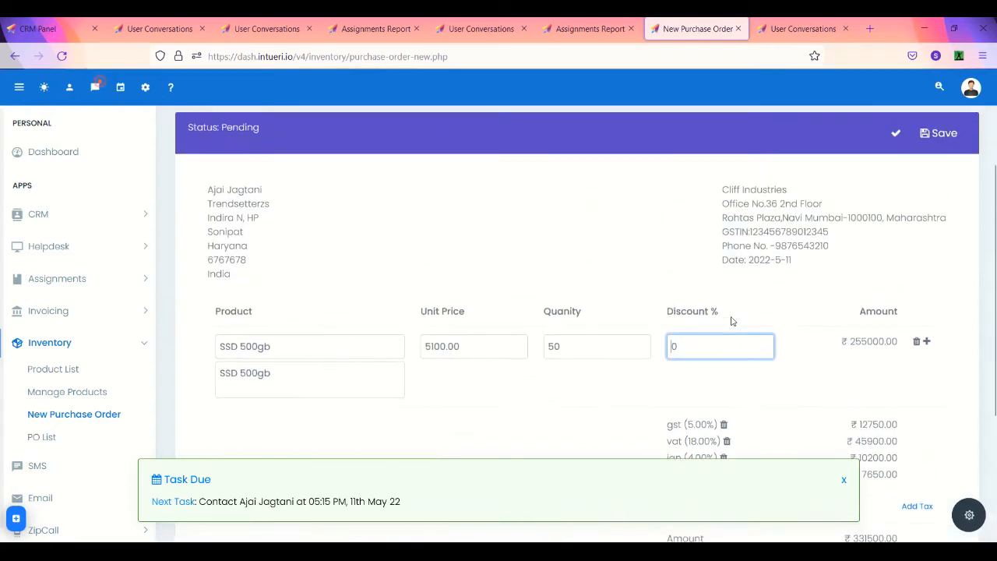
left_click(939, 132)
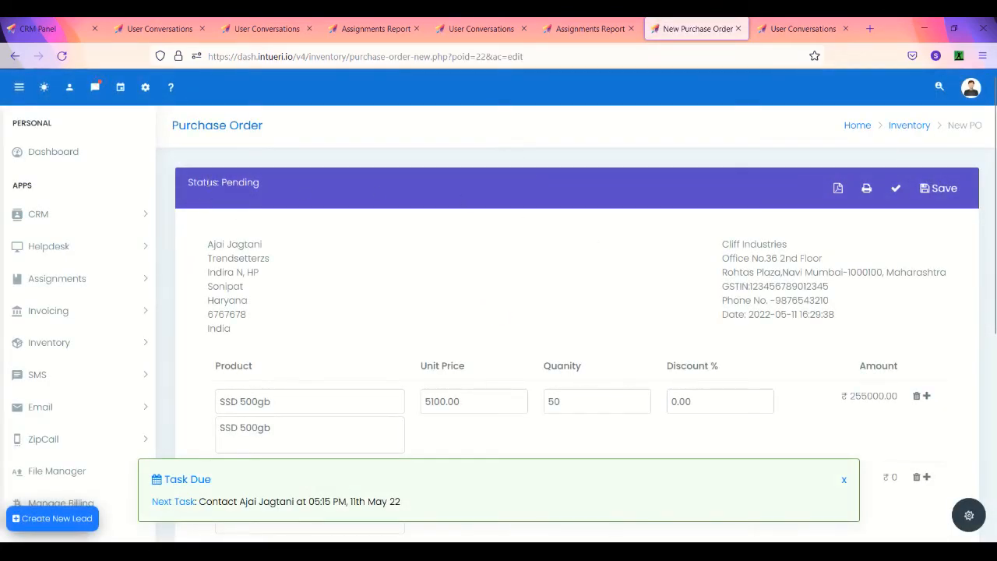
double_click(237, 181)
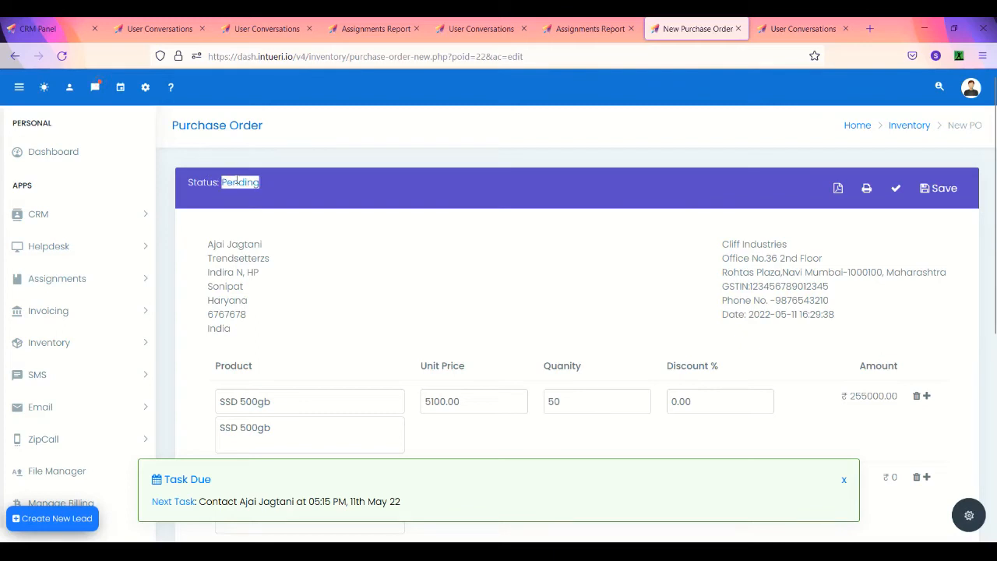
scroll(456, 285, "down", 1)
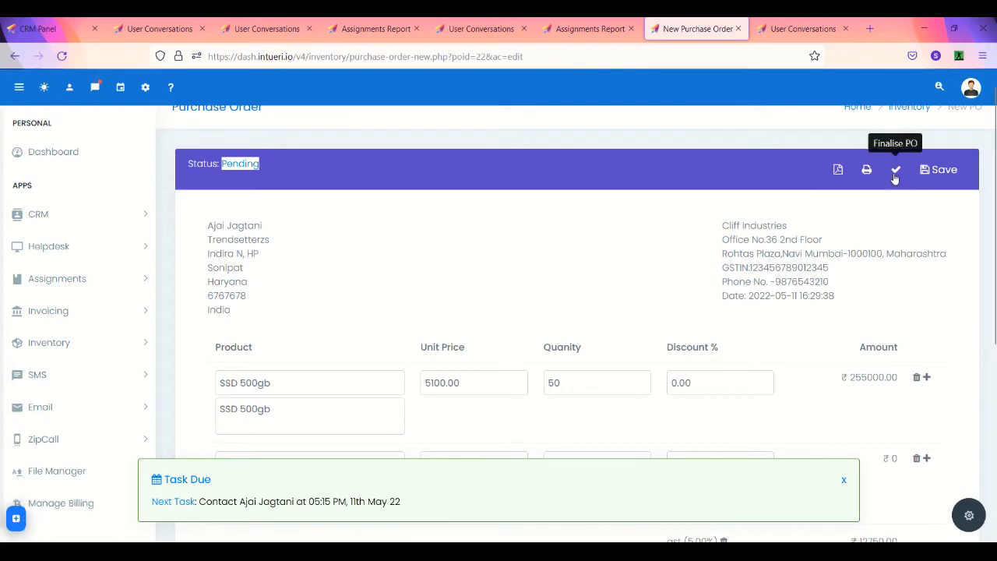
left_click(839, 170)
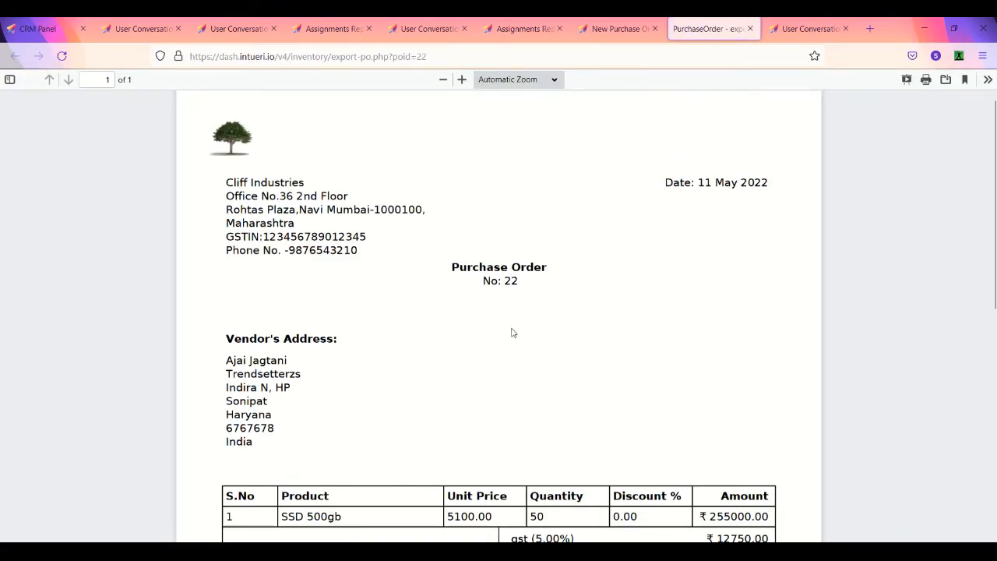
Step: Scroll the PDF to check vendor, 50 SSD 500gb line and ₹331500.00 total
scroll(513, 332, "down", 1)
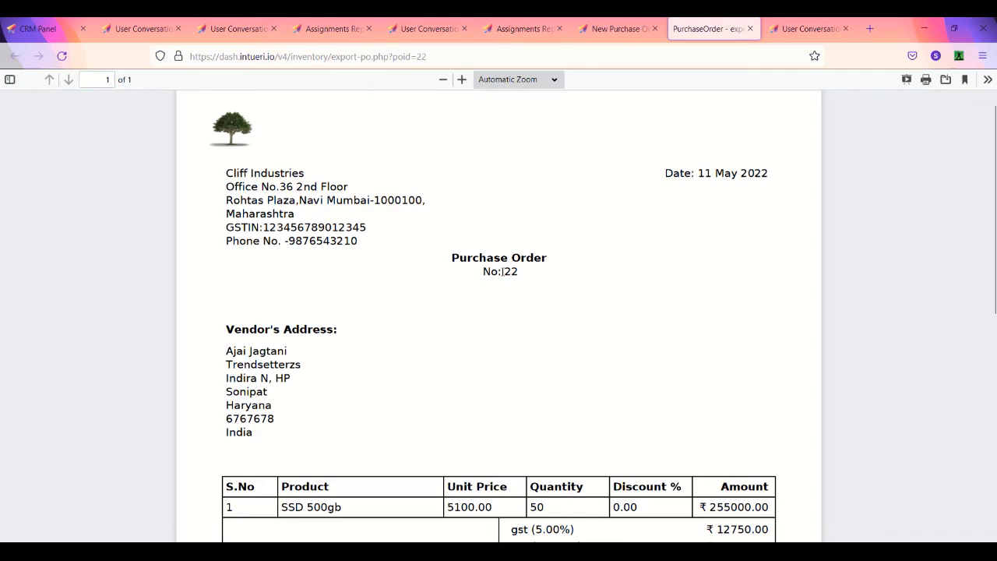
scroll(503, 271, "down", 2)
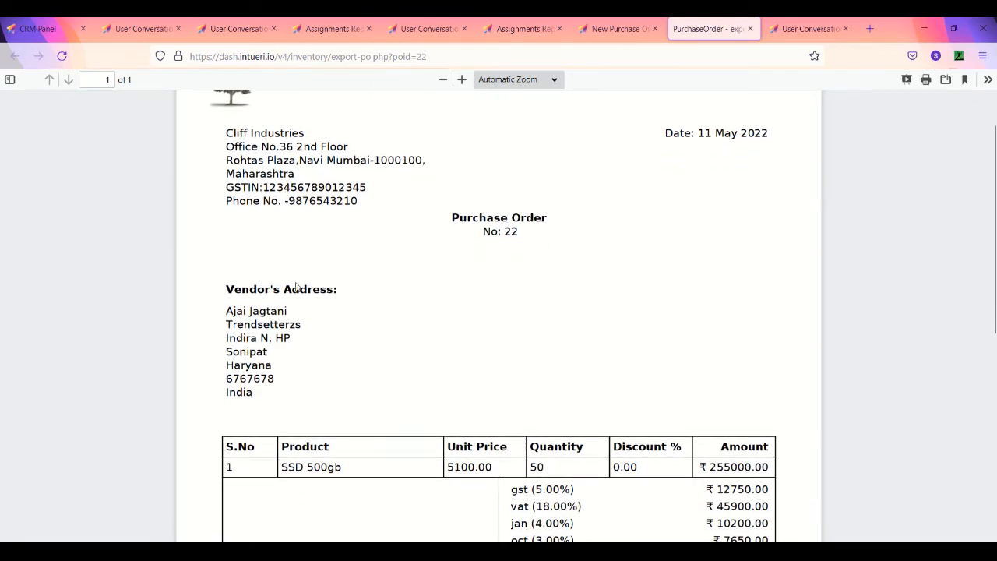
scroll(328, 421, "down", 3)
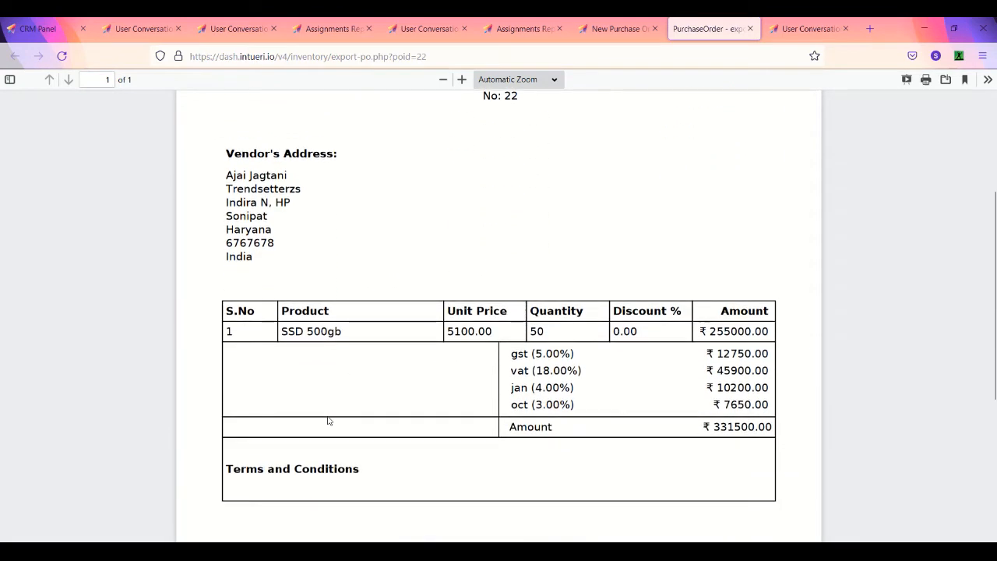
scroll(328, 420, "down", 4)
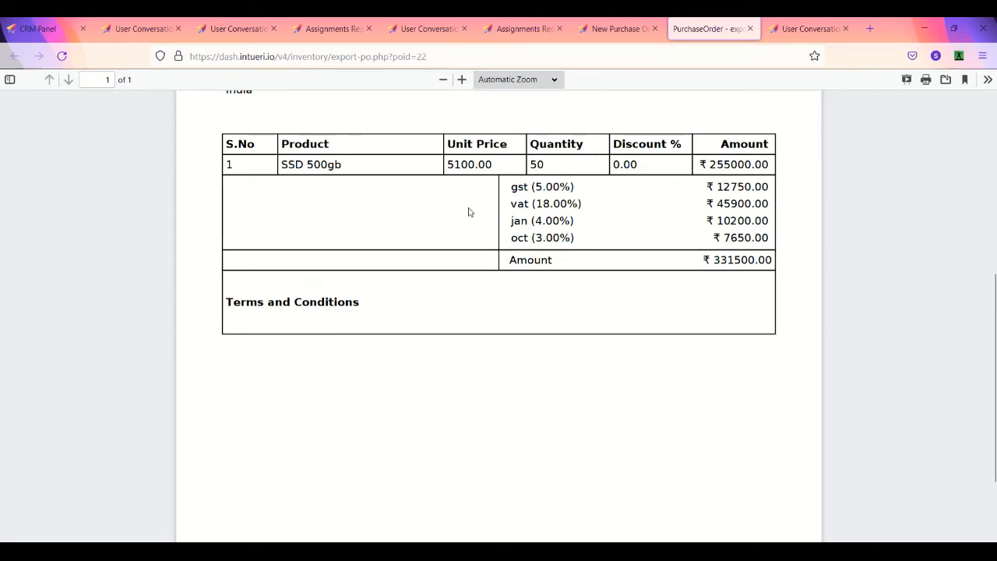
Step: Return to purchase order 22 and finalise it, confirming with 'Yes, do it!'
left_click(628, 29)
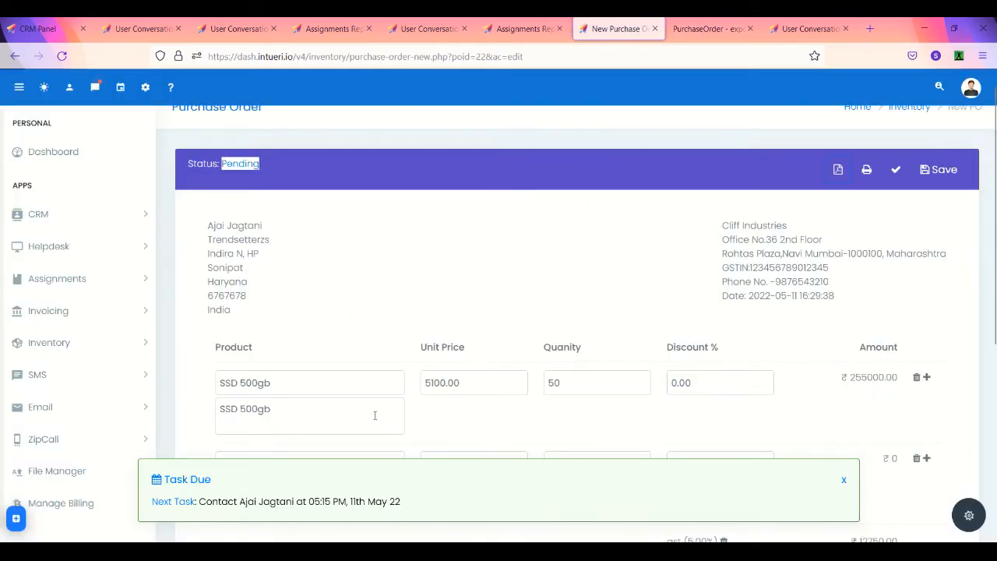
scroll(374, 415, "down", 5)
left_click(294, 418)
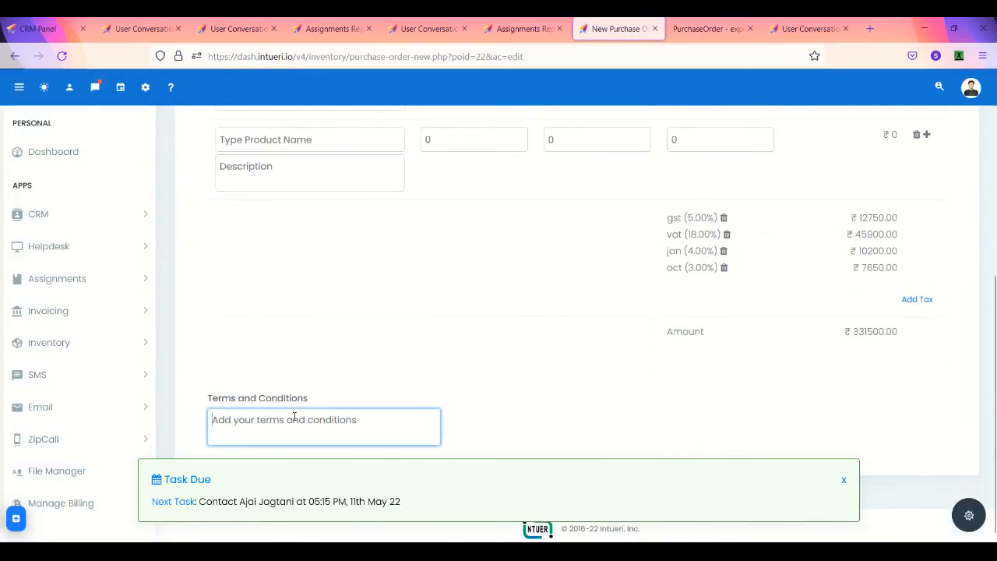
scroll(294, 418, "up", 6)
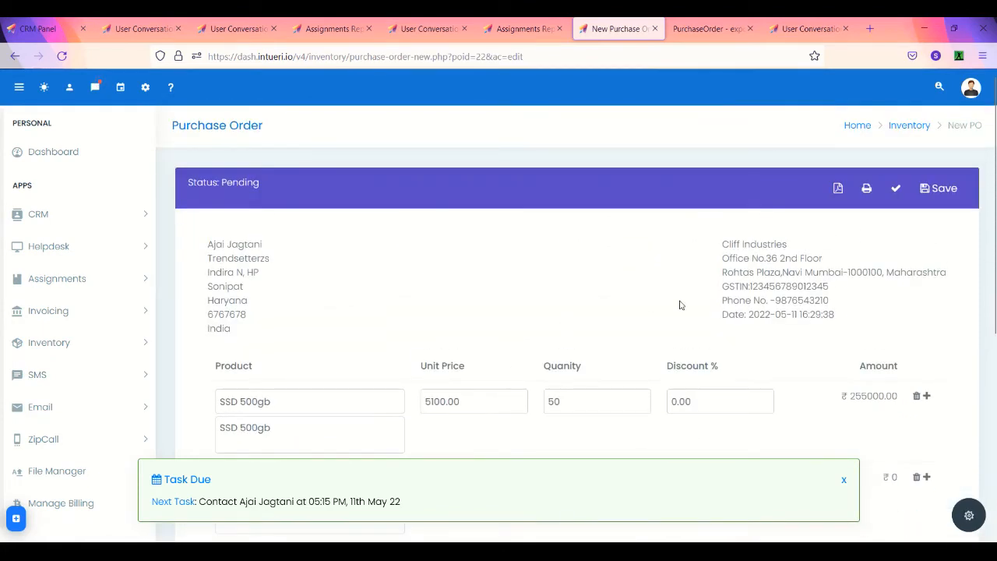
left_click(896, 192)
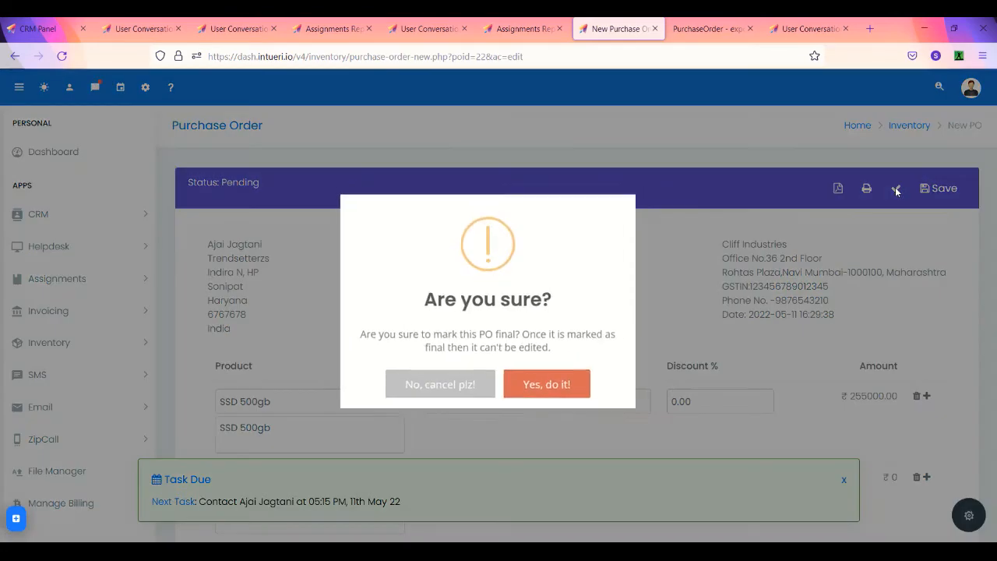
left_click(561, 388)
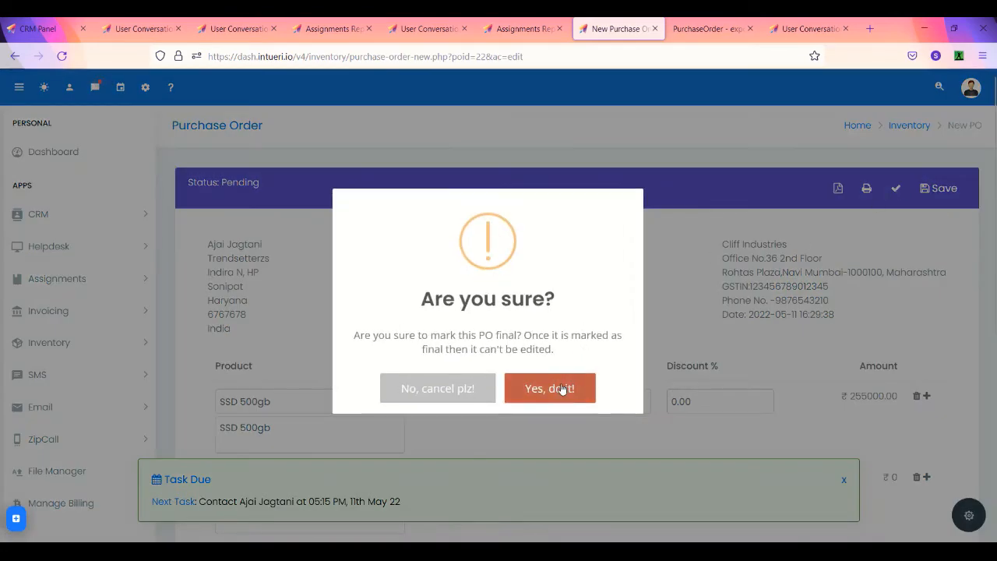
scroll(561, 385, "down", 4)
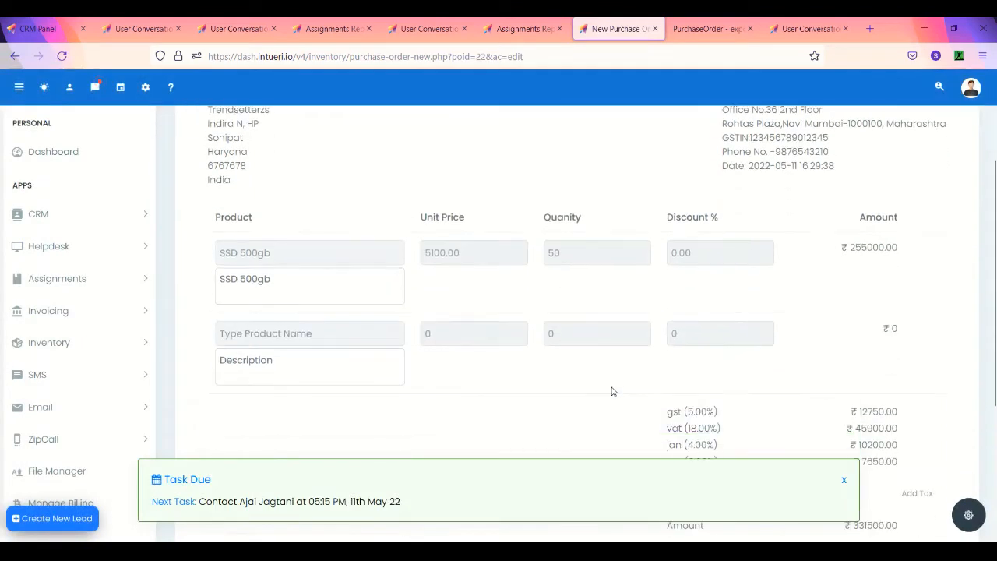
left_click(845, 481)
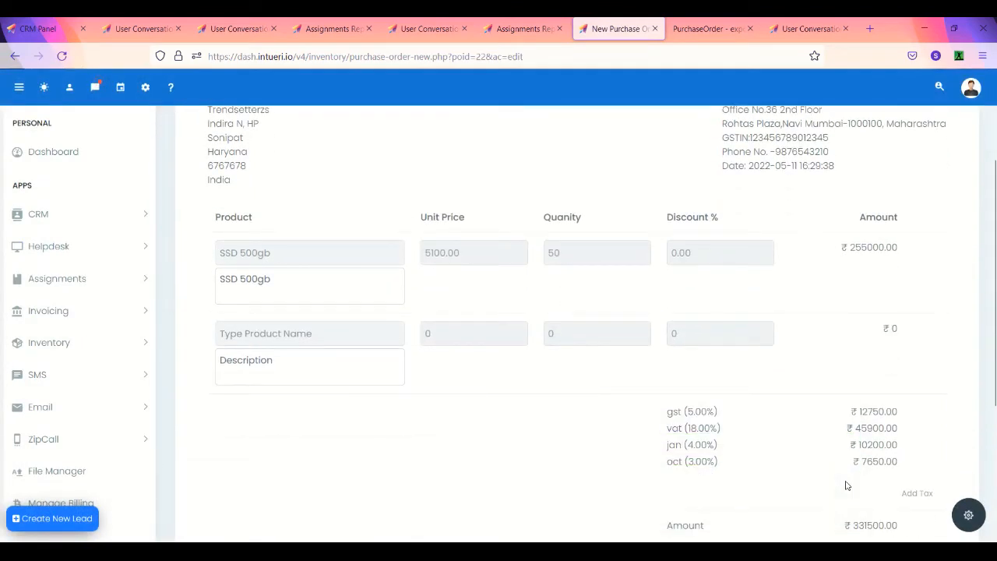
scroll(847, 486, "down", 3)
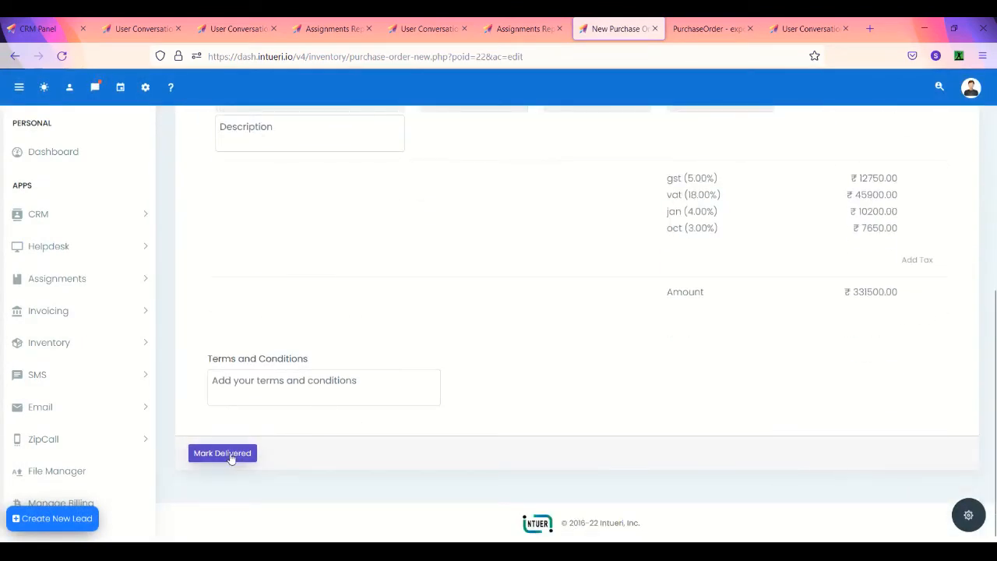
scroll(472, 288, "up", 3)
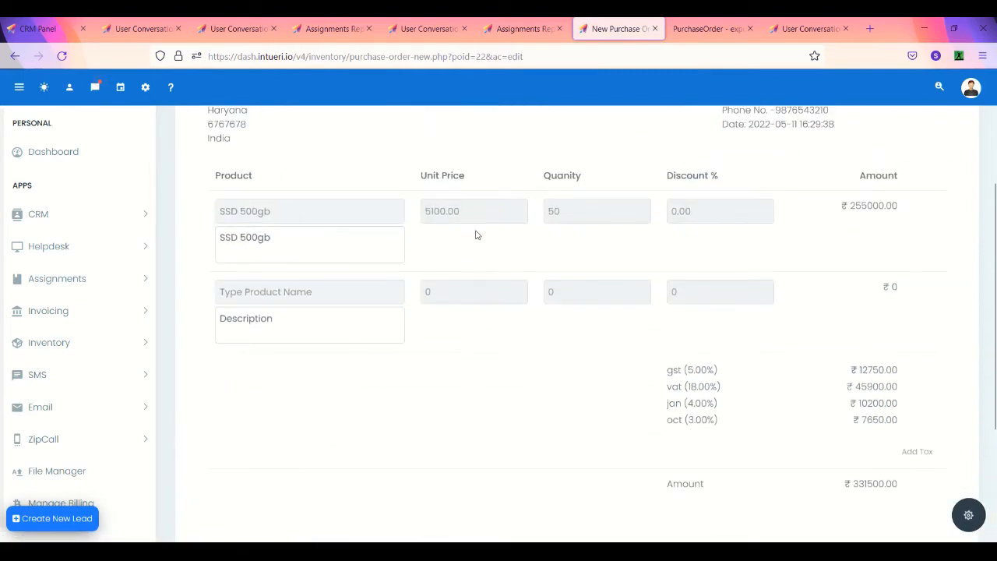
scroll(465, 392, "down", 3)
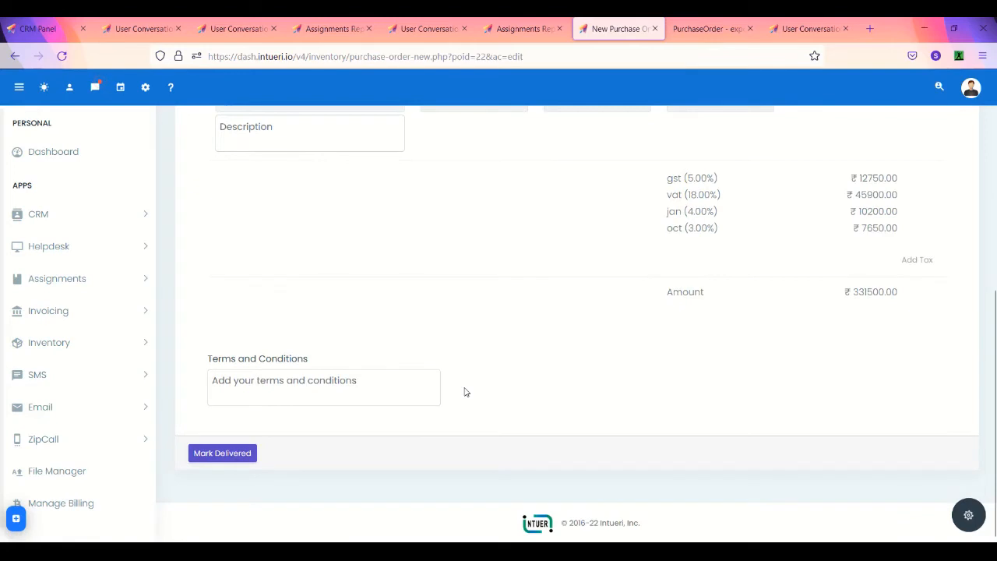
Step: Open the receive-into-stock form for PO 22 and enter batch code 66392
left_click(243, 457)
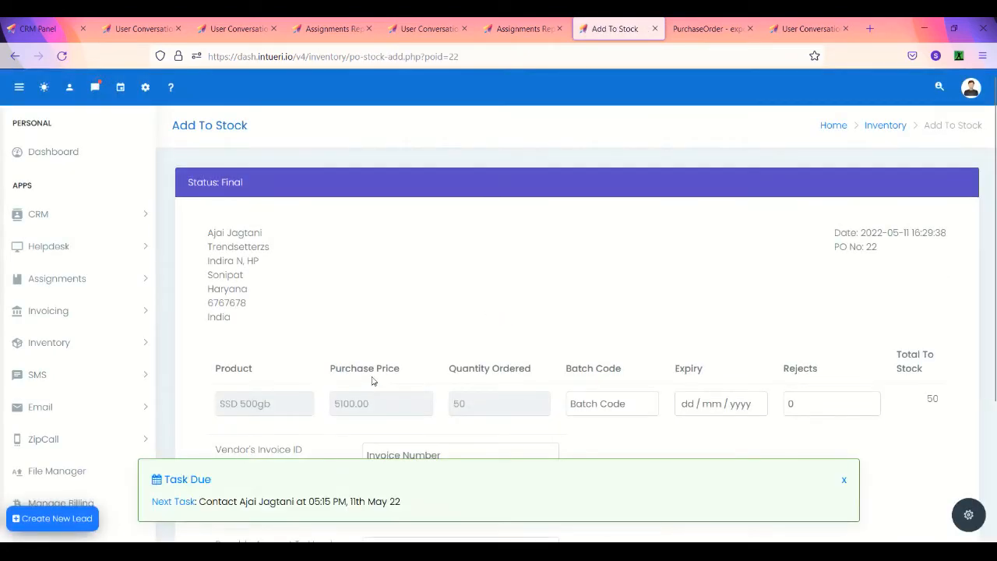
scroll(373, 377, "down", 2)
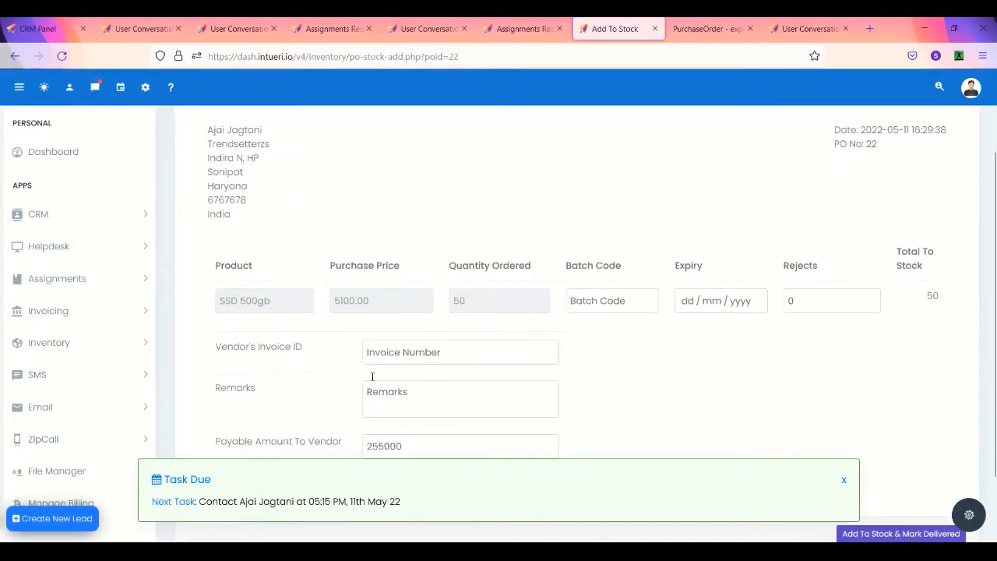
left_click(846, 479)
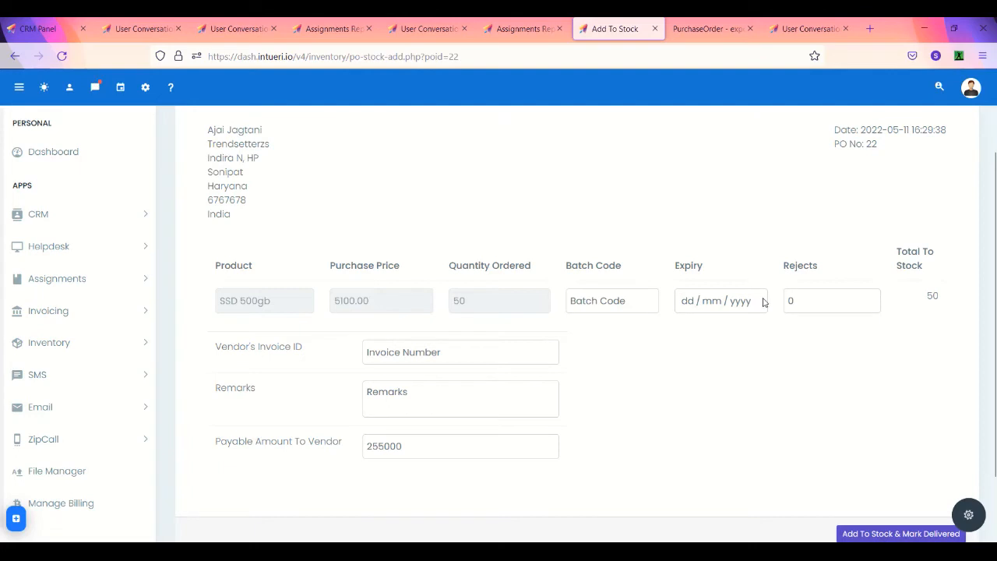
left_click(811, 299)
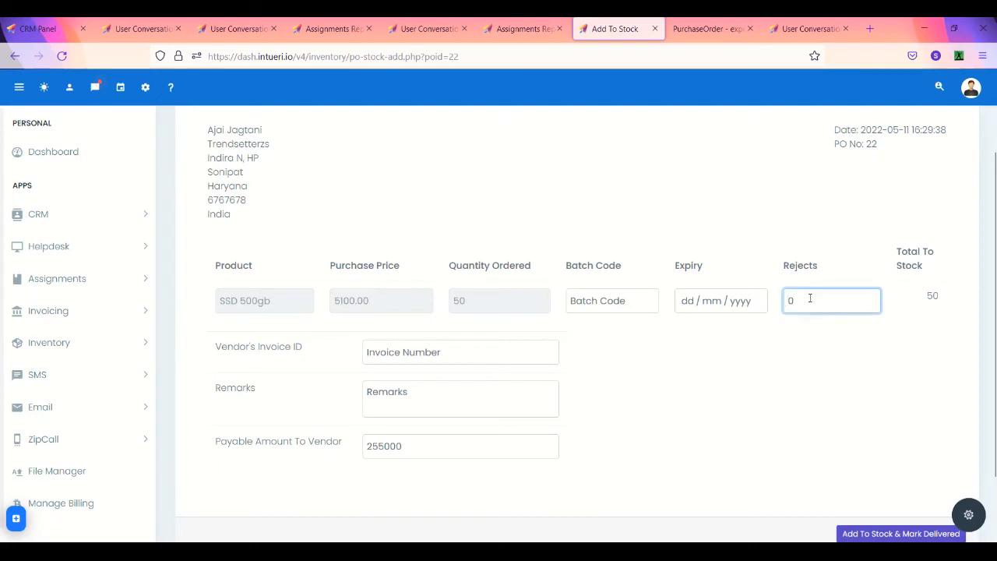
left_click(605, 296)
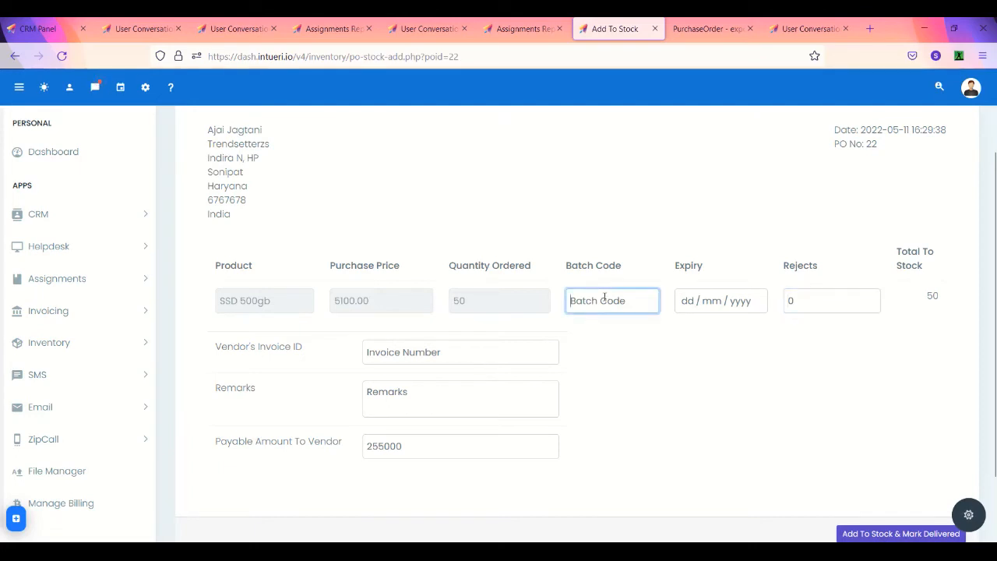
type("66392")
key("Tab")
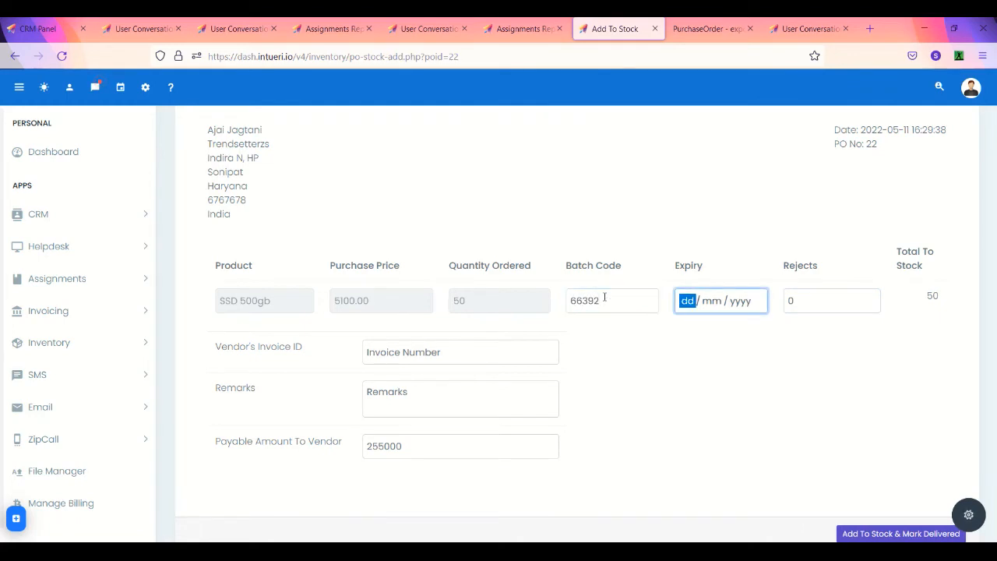
Step: Enter the vendor's invoice ID and remark 'Unit received', then add units to stock
left_click(499, 357)
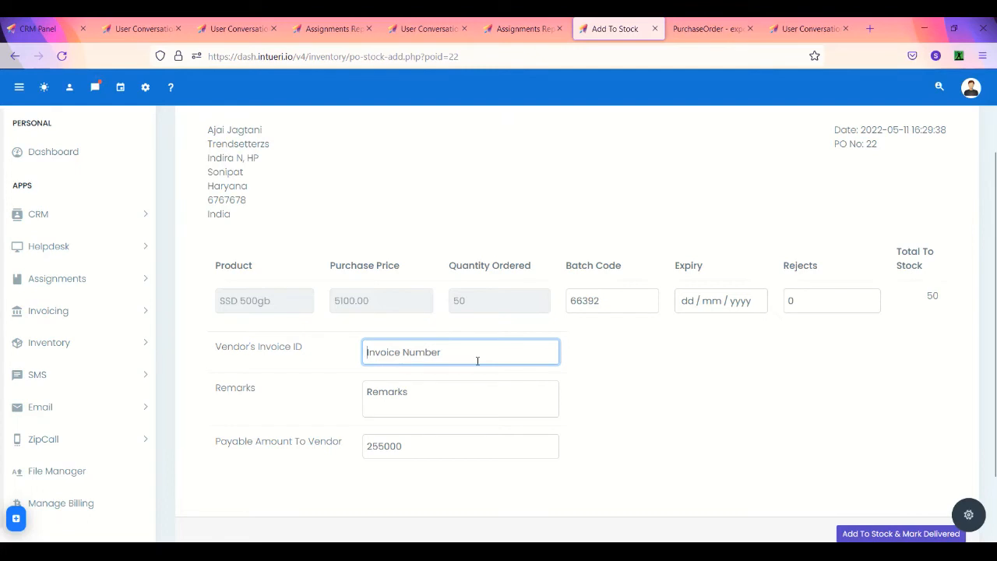
type("INV")
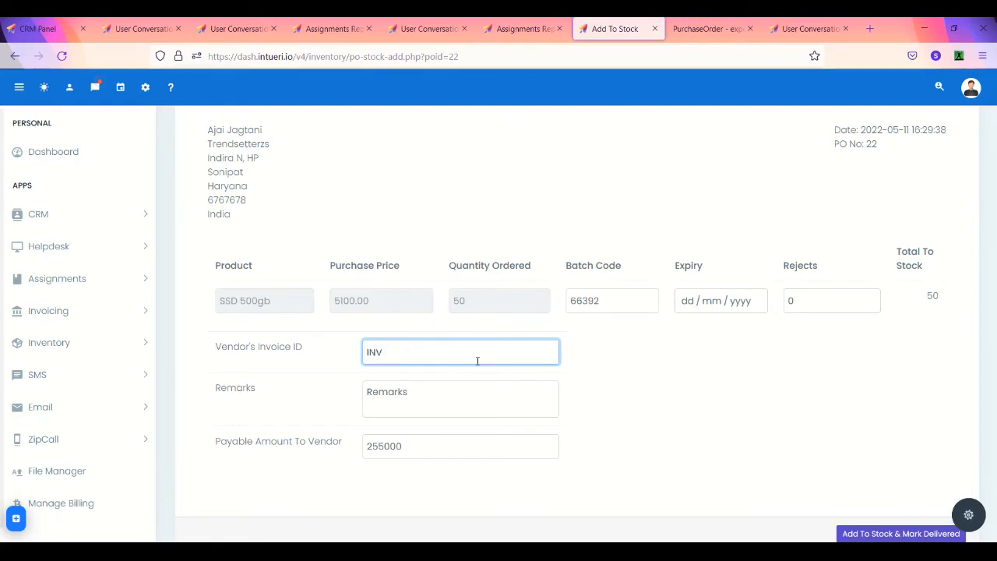
type("*($#")
key("BackSpace")
key("BackSpace")
key("BackSpace")
key("BackSpace")
type("8678")
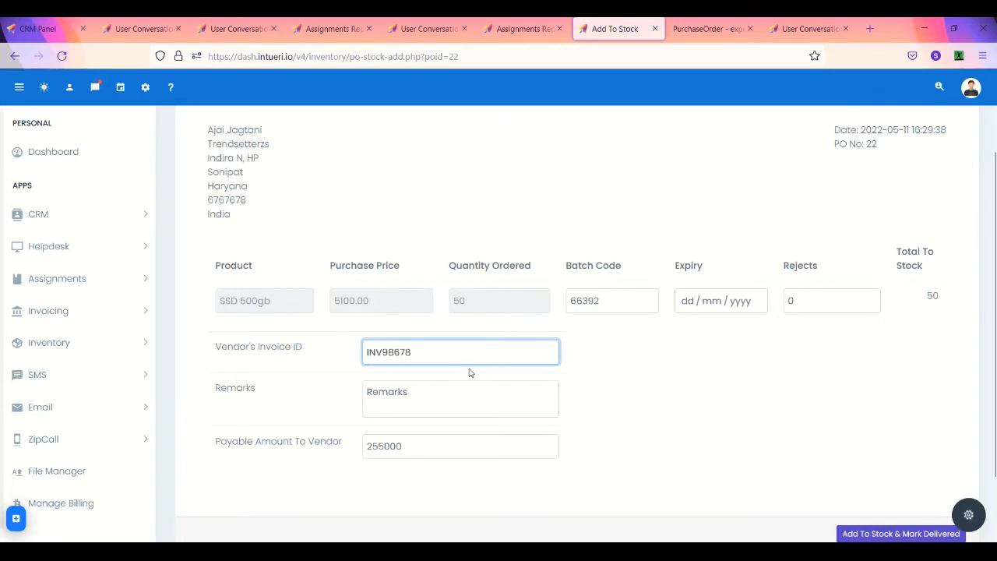
left_click(441, 394)
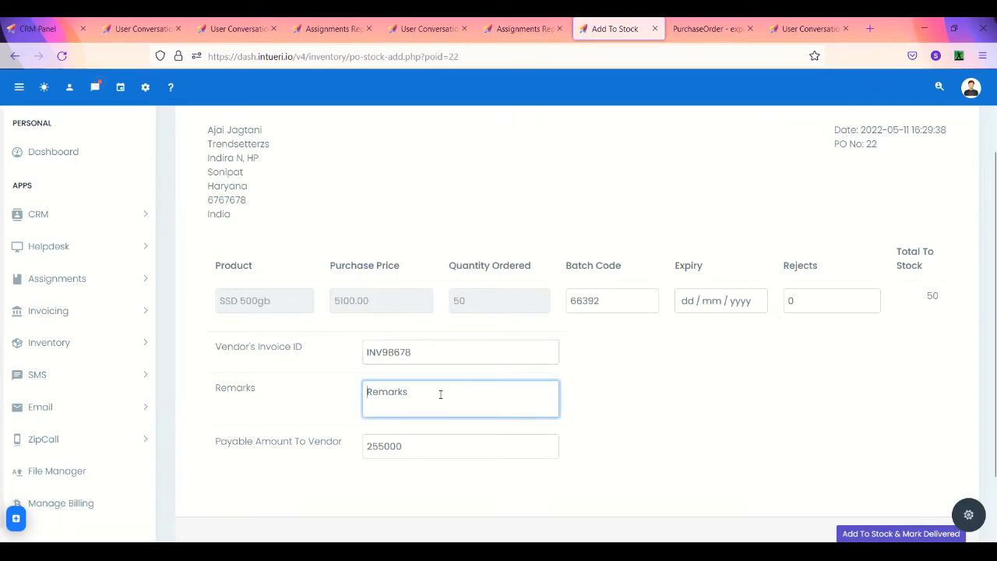
type("Unit re")
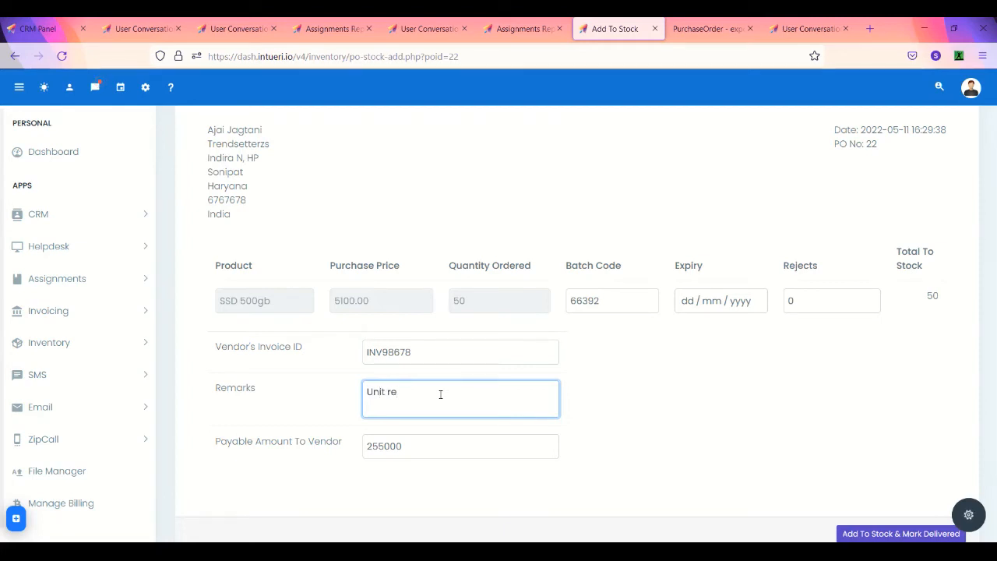
type("ceived")
scroll(392, 449, "down", 2)
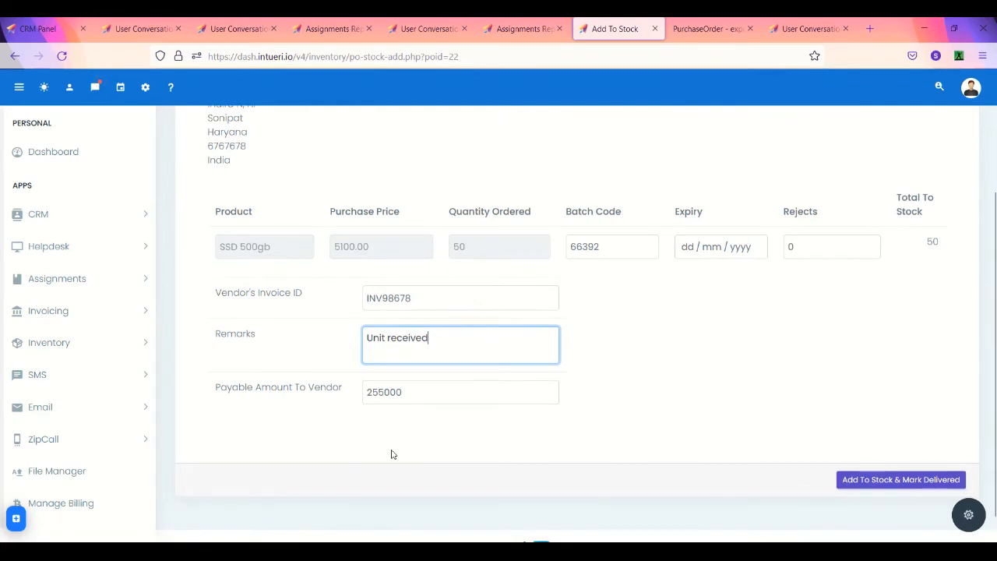
scroll(393, 454, "down", 1)
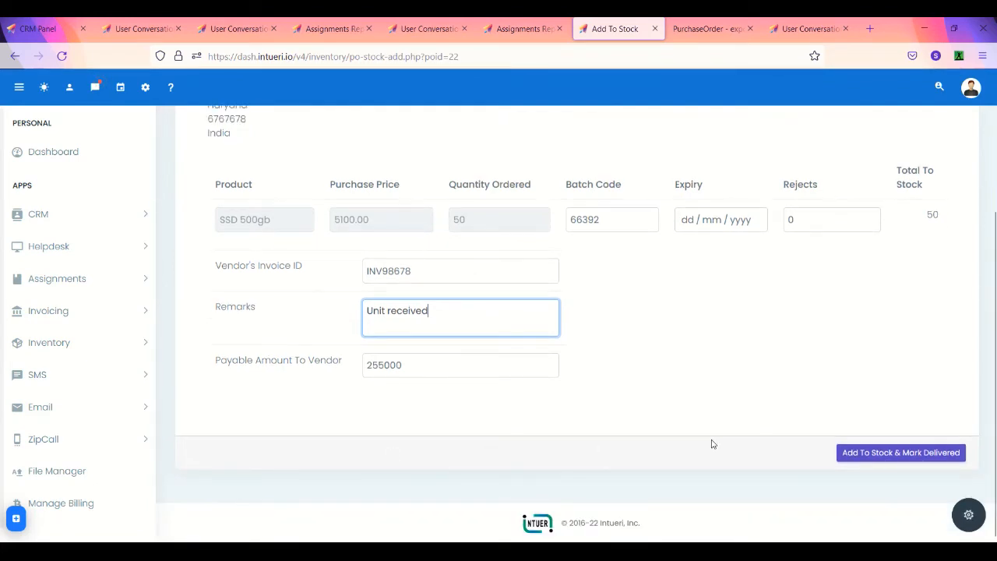
left_click(935, 453)
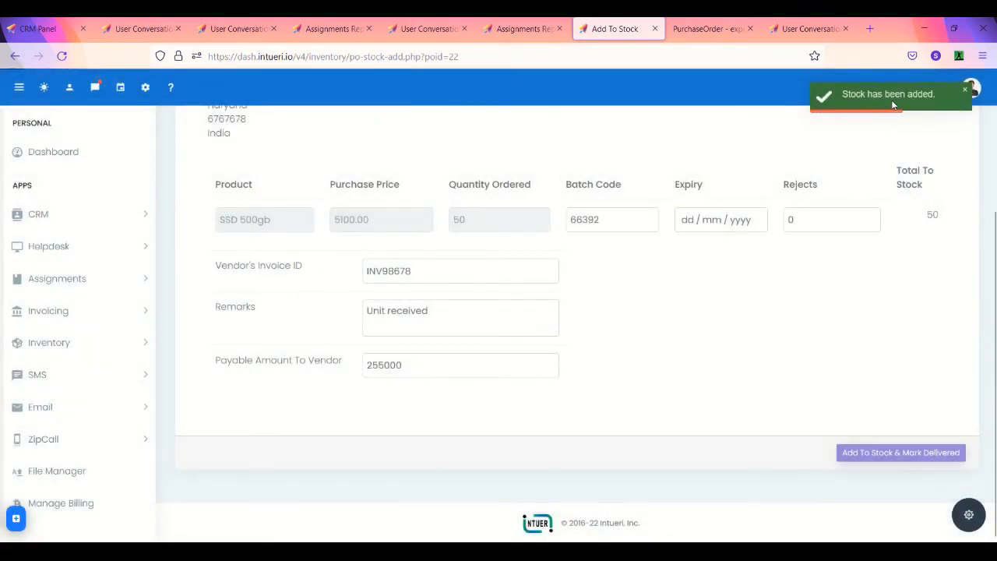
left_click(134, 347)
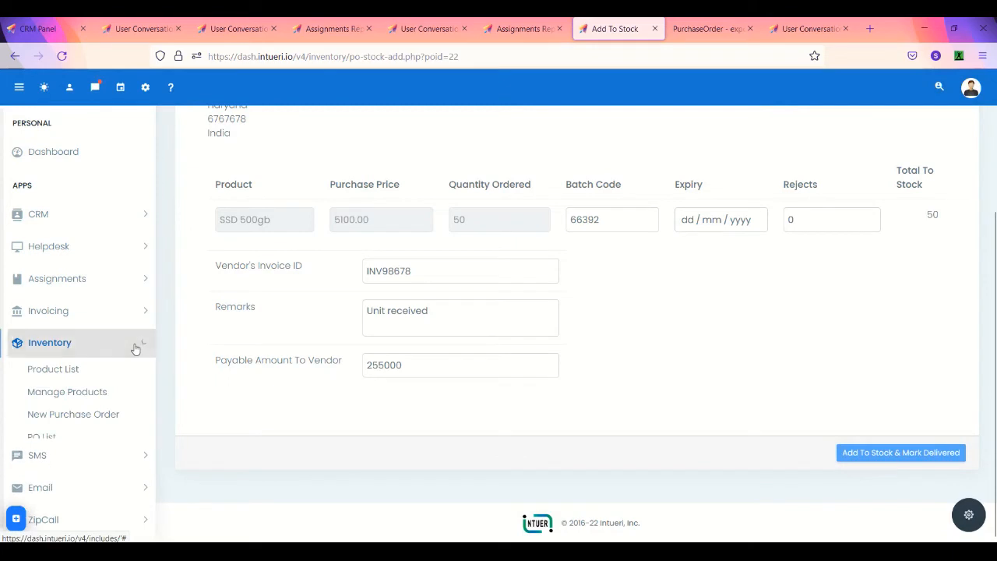
left_click(91, 396)
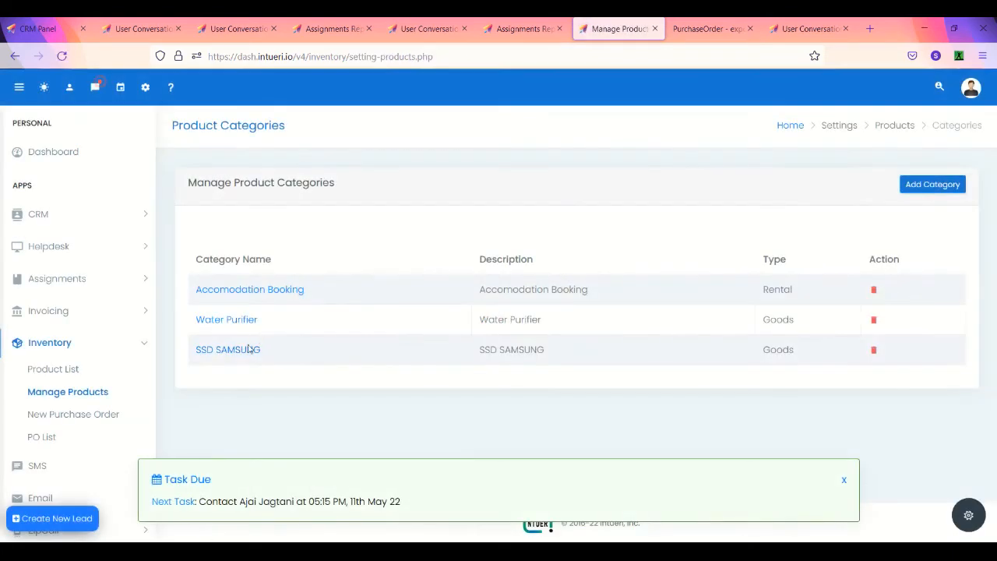
Step: Open SSD SAMSUNG then SSD 500gb, now showing 140 in current stock
left_click(242, 356)
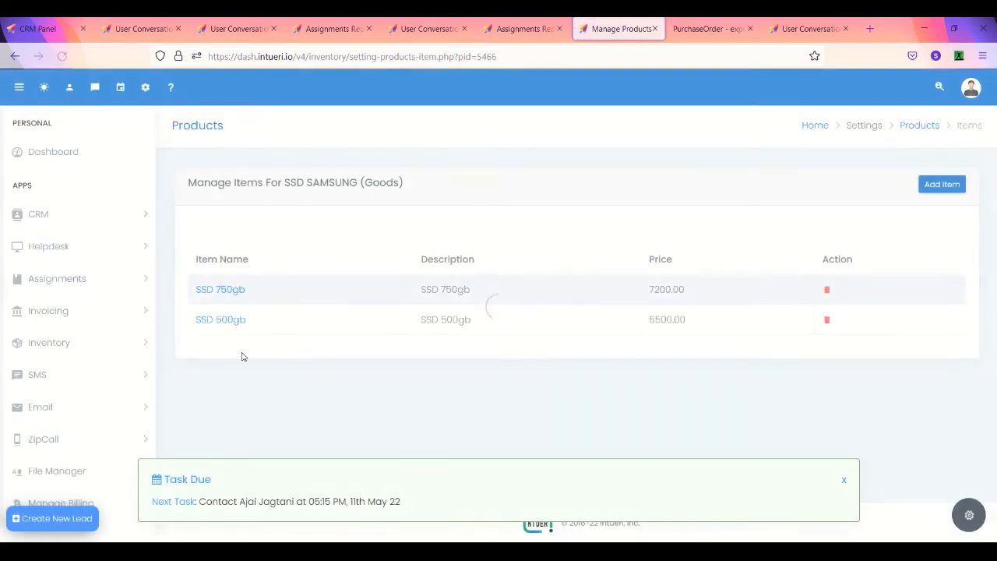
left_click(228, 323)
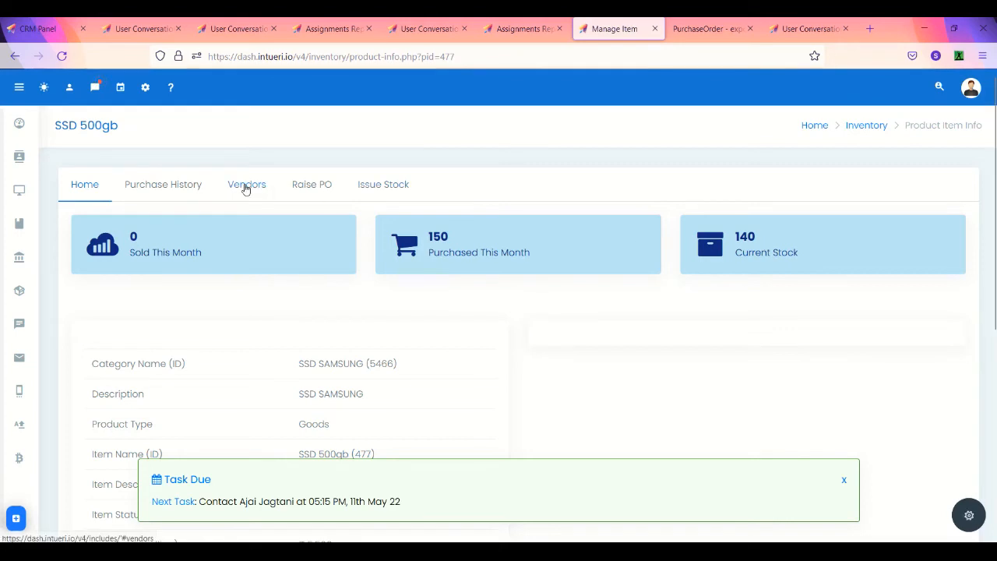
Step: Review SSD 500gb's purchase history, noting the 5100.00 purchase price, and its vendors
left_click(180, 192)
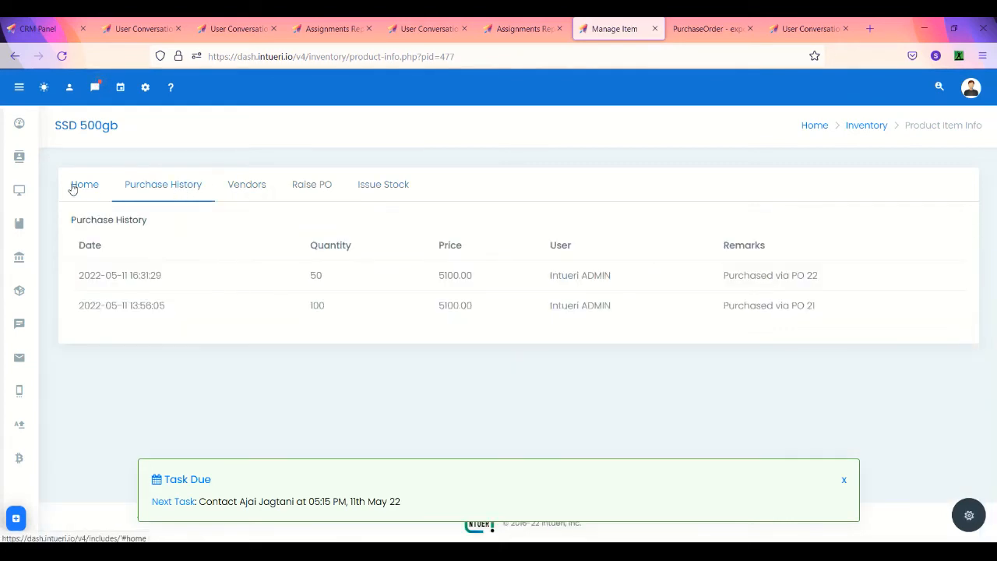
left_click(72, 188)
left_click(164, 186)
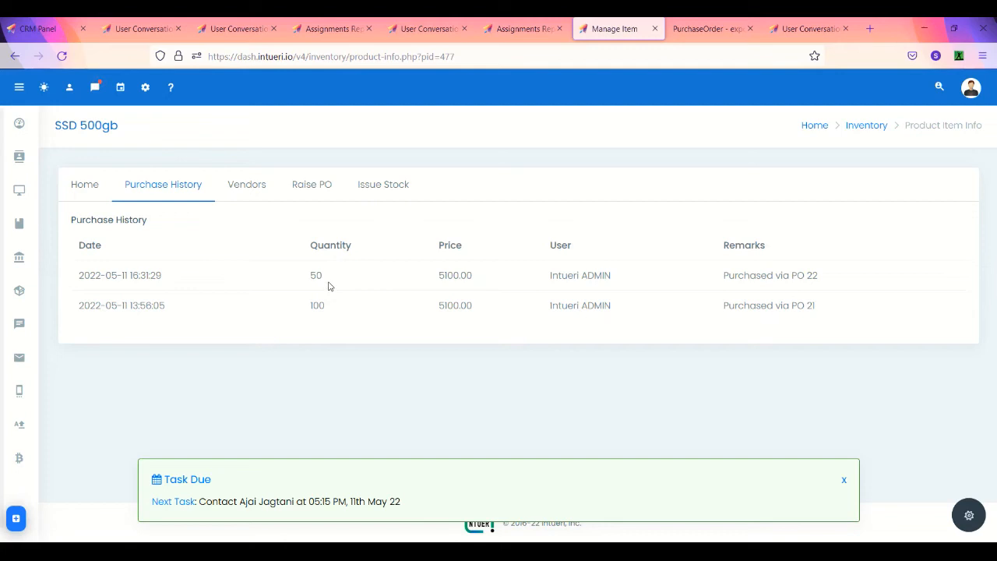
left_click_drag(439, 276, 473, 276)
left_click(238, 190)
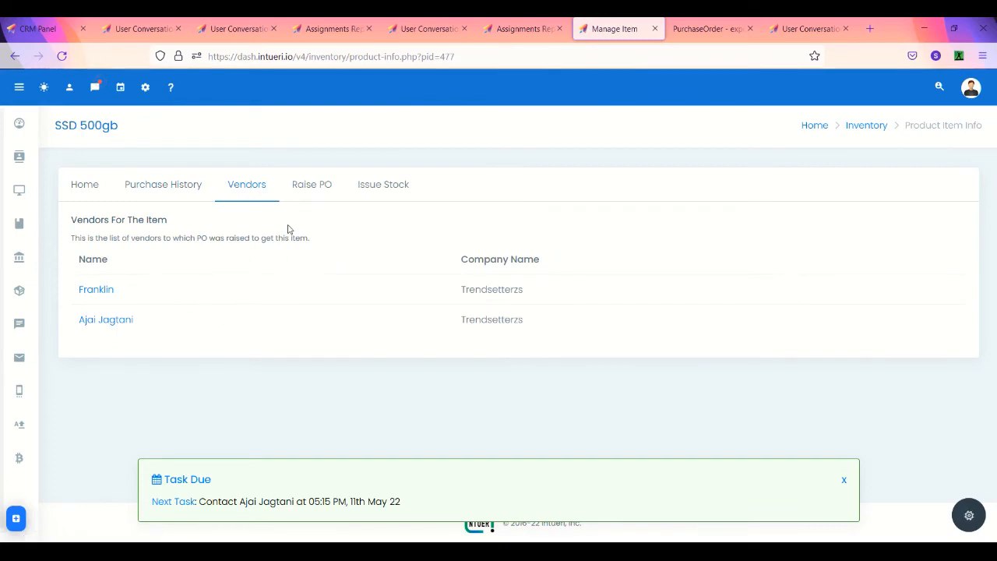
Step: Start a new purchase order, then return to the SSD 500gb page and open Issue Stock
left_click(302, 187)
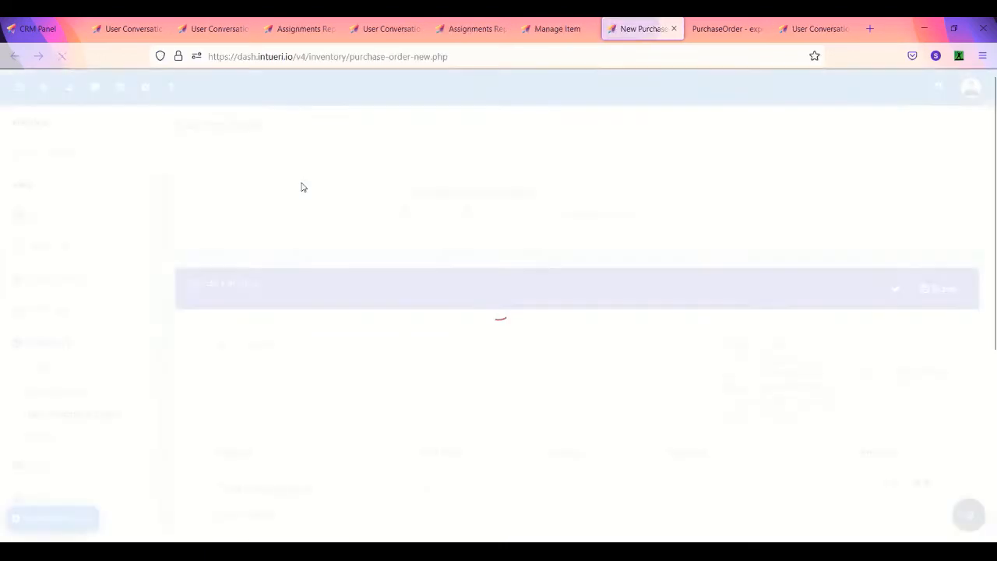
left_click(558, 29)
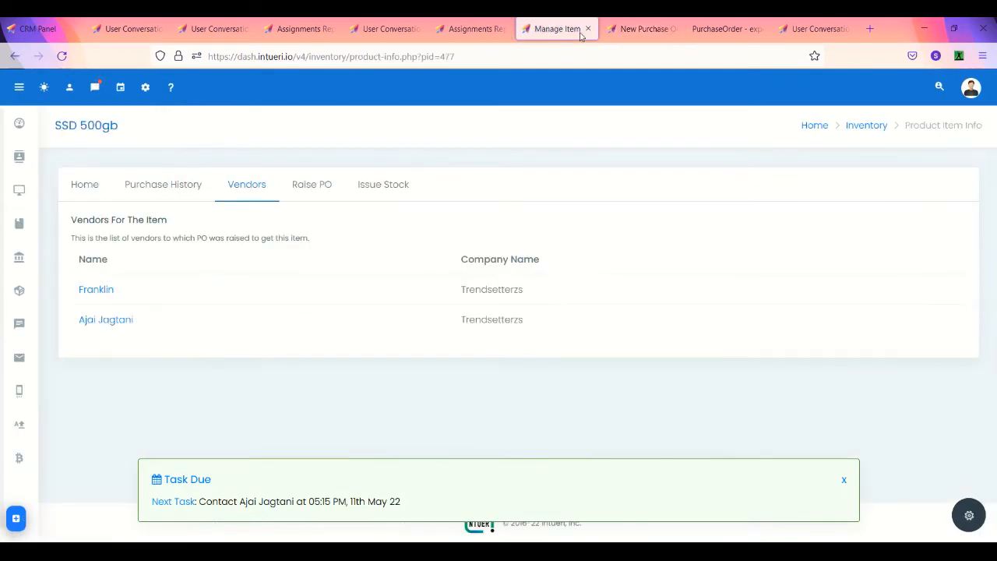
left_click(394, 187)
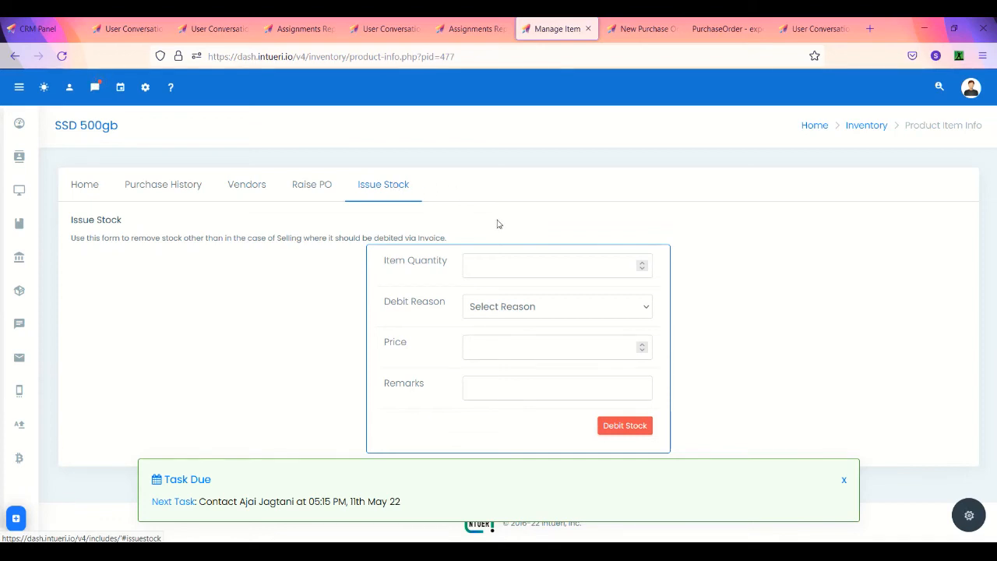
Step: Fill the Issue Stock form: quantity 15, reason Company Recall, price 1, remark 'company recal'
left_click(84, 186)
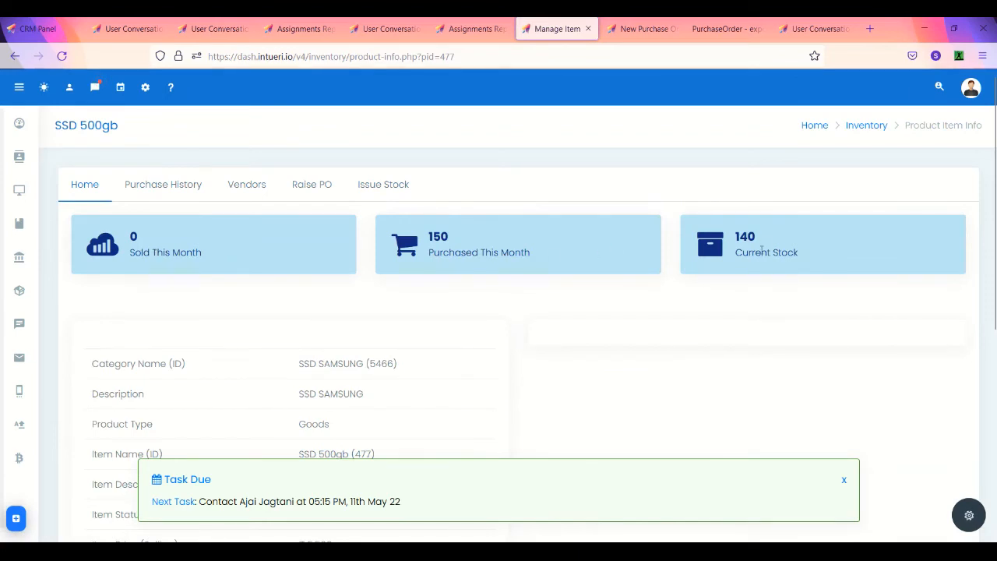
left_click(396, 182)
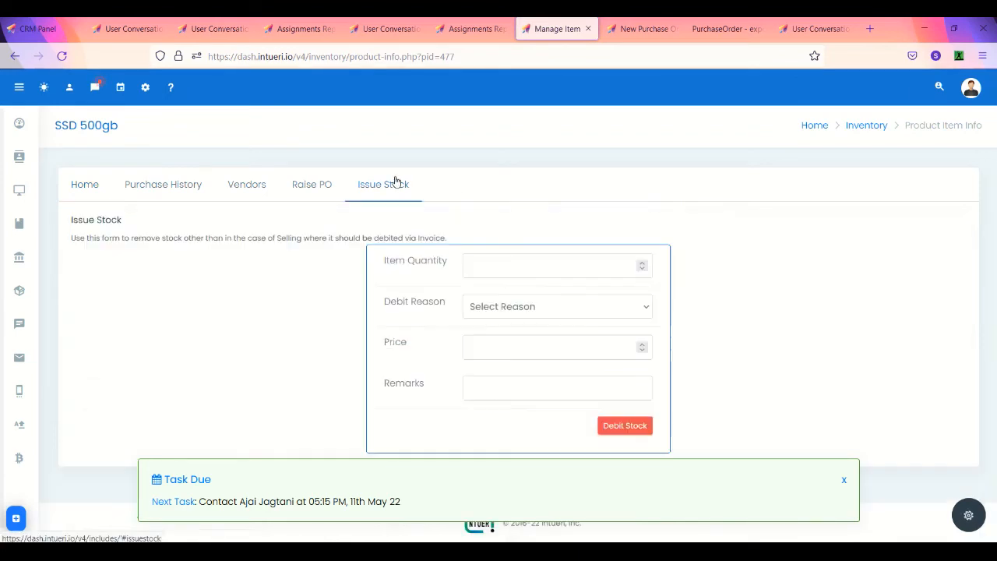
left_click(515, 261)
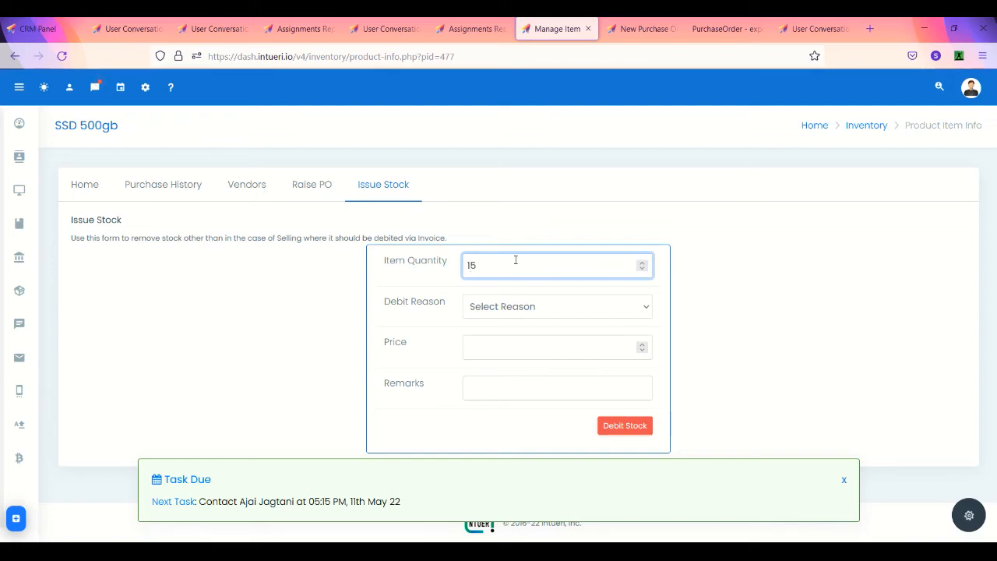
left_click(518, 305)
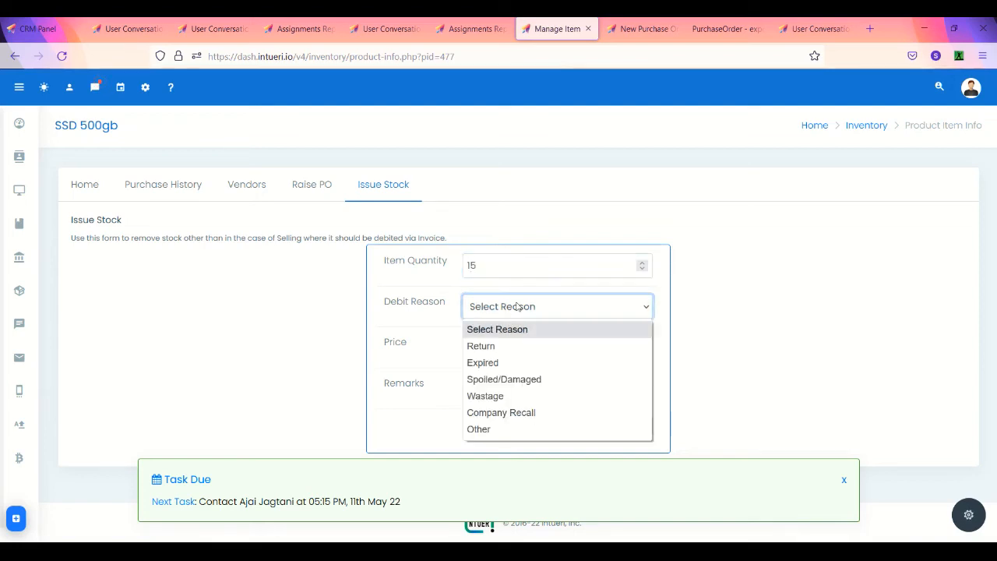
left_click(501, 413)
left_click(506, 350)
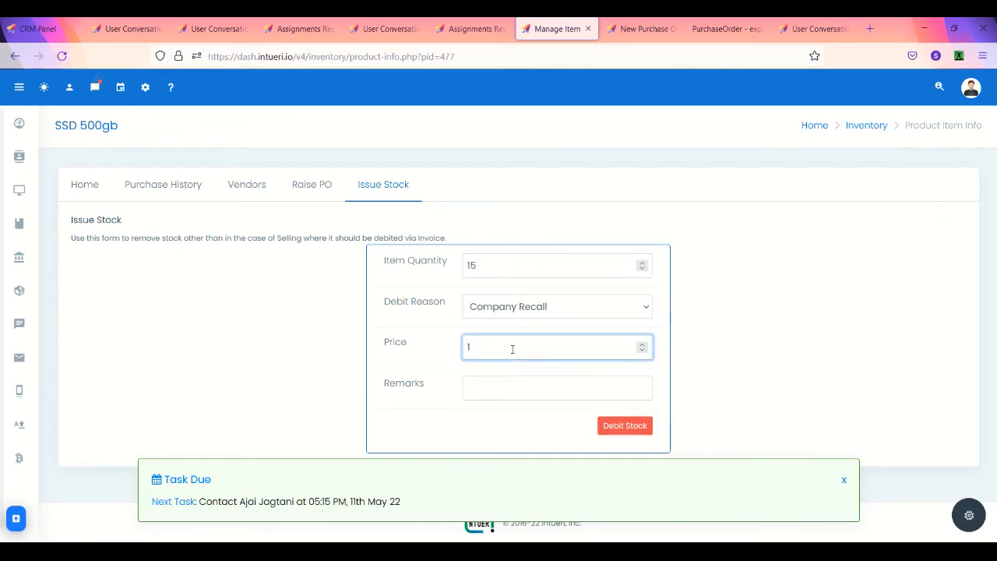
left_click(489, 388)
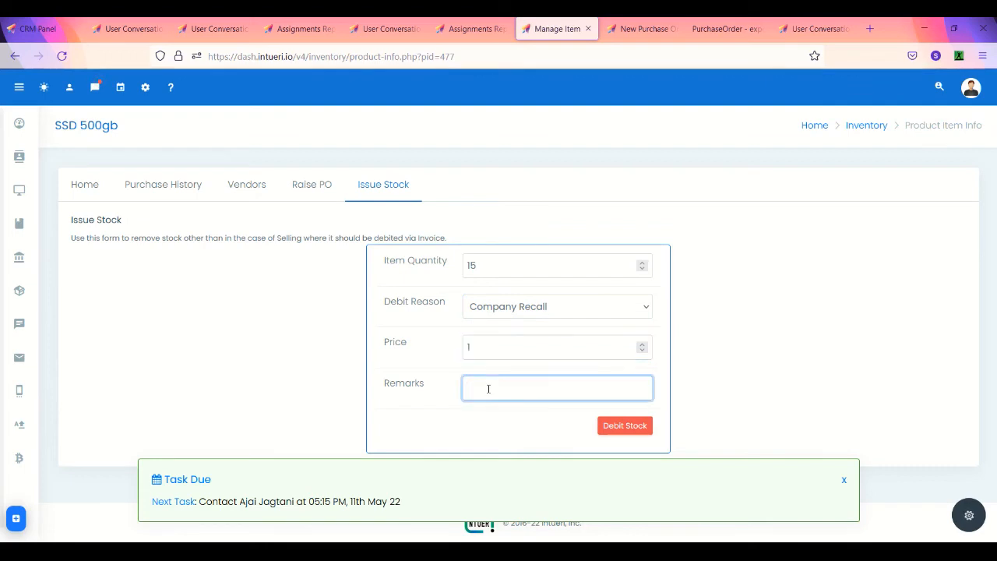
type("company recall")
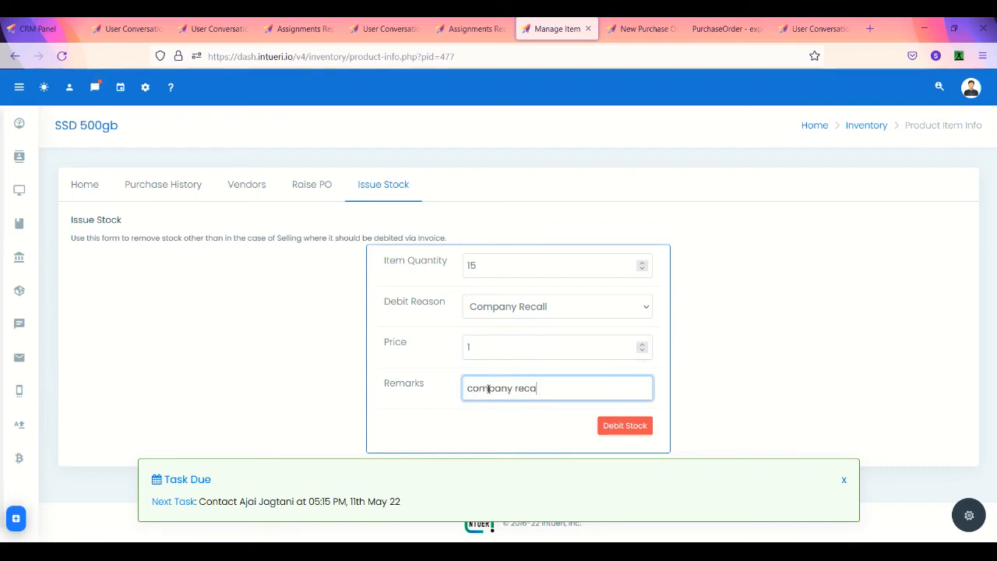
Step: Debit and confirm the stock issue, then reload to see current stock at 125
left_click(616, 425)
left_click(546, 379)
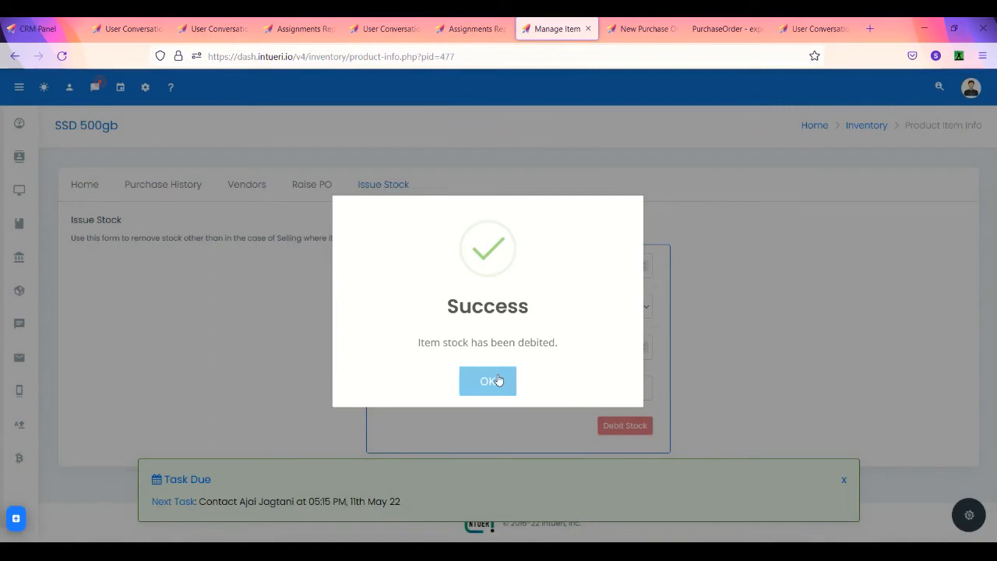
left_click(488, 380)
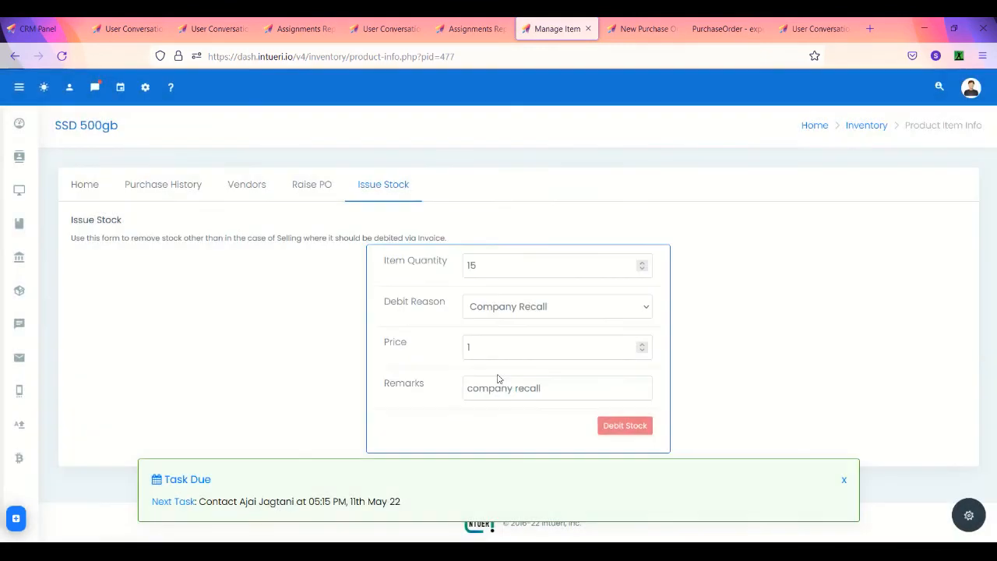
left_click(88, 185)
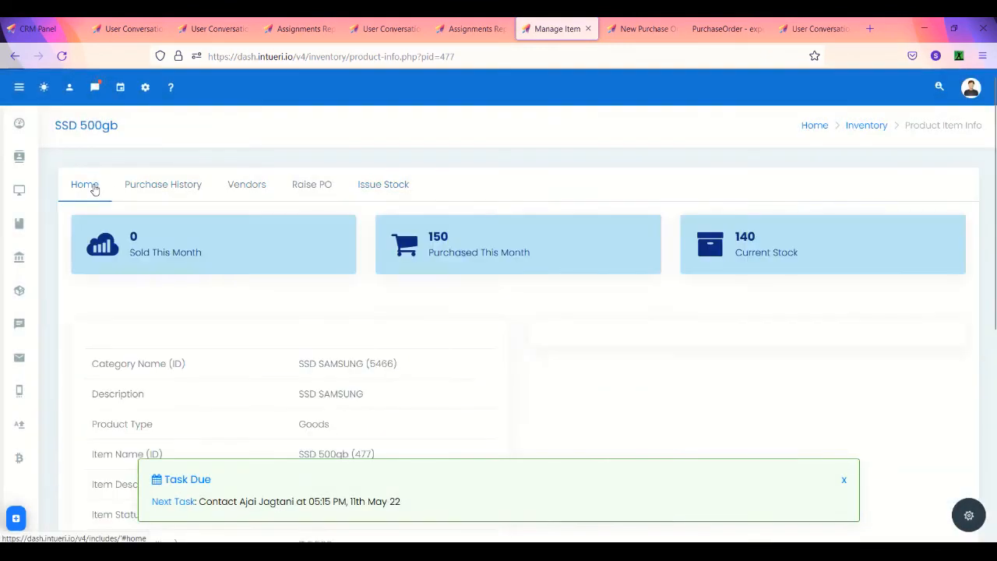
left_click(62, 57)
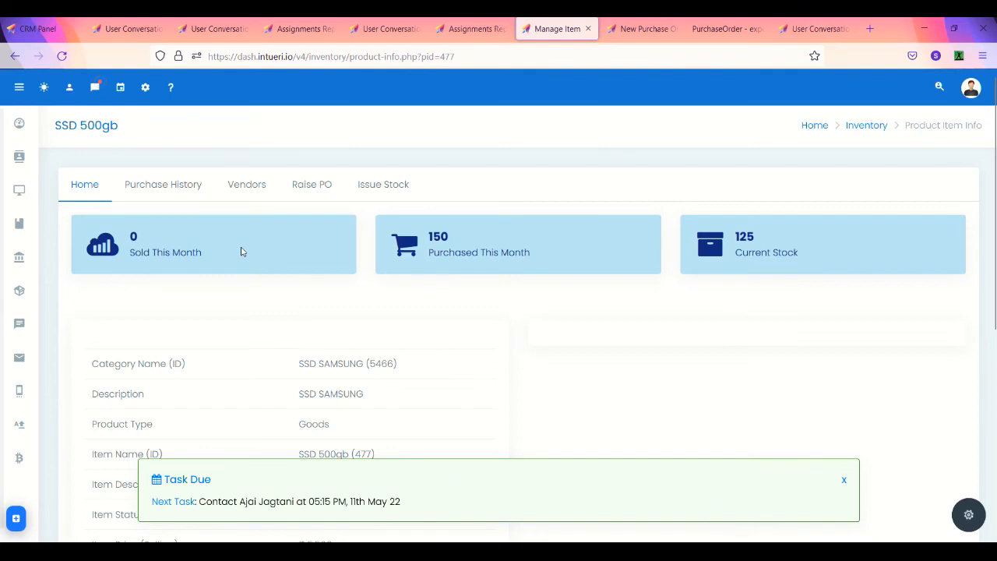
left_click(316, 29)
Step: Open the Trendsetterzs vendor contact's Billing > Invoices list and start a new invoice
left_click(150, 35)
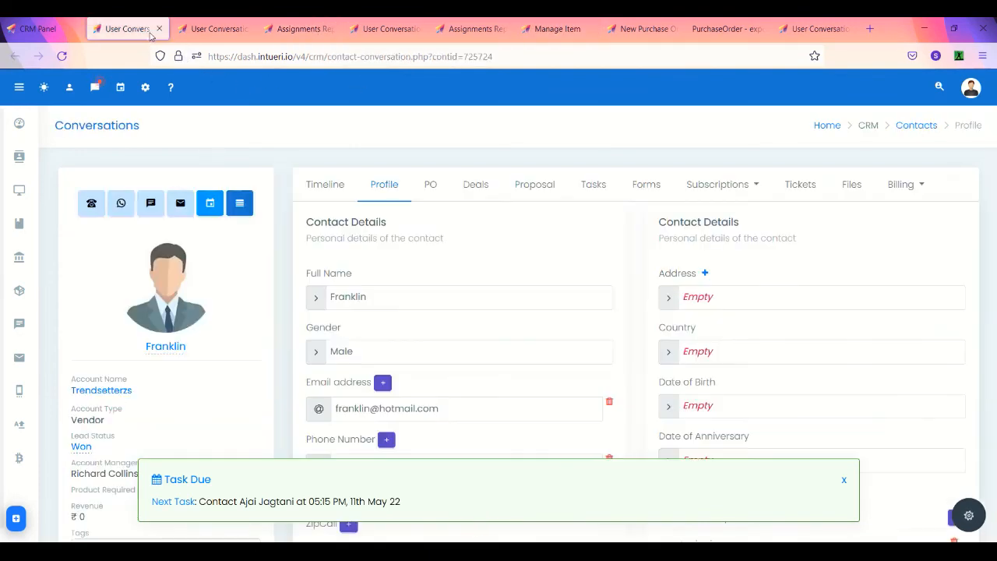
mouse_move(19, 157)
left_click(69, 205)
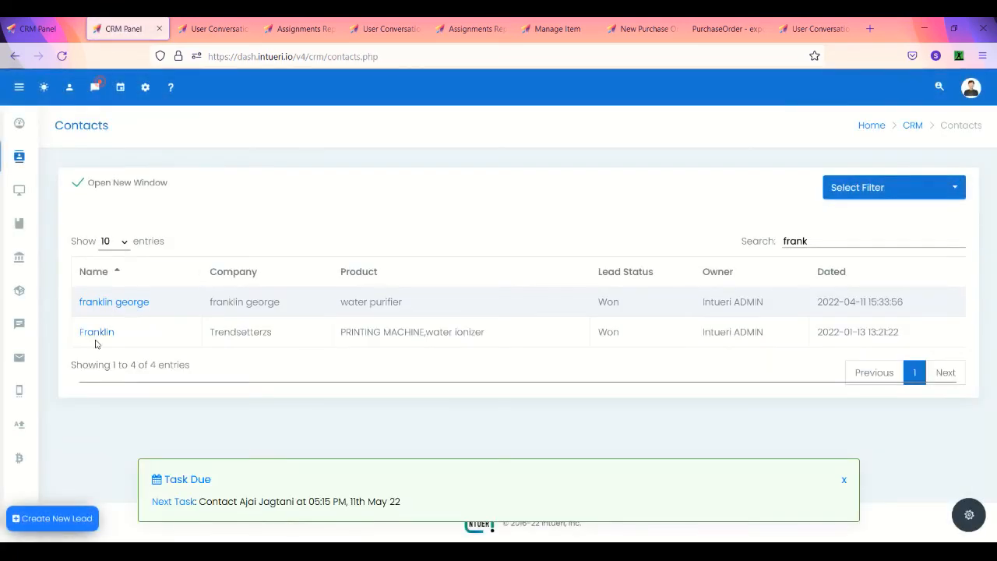
left_click(96, 333)
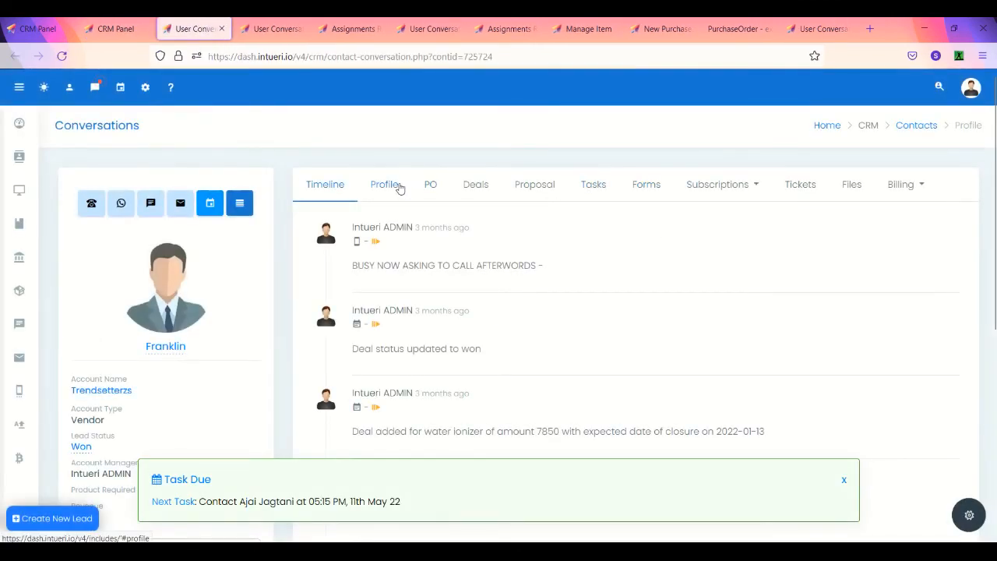
left_click(888, 186)
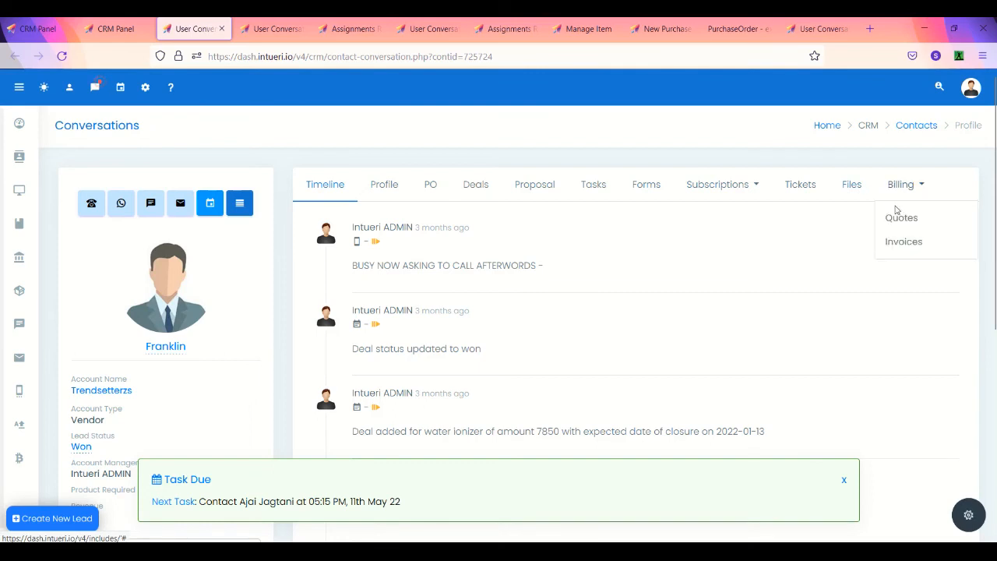
left_click(906, 247)
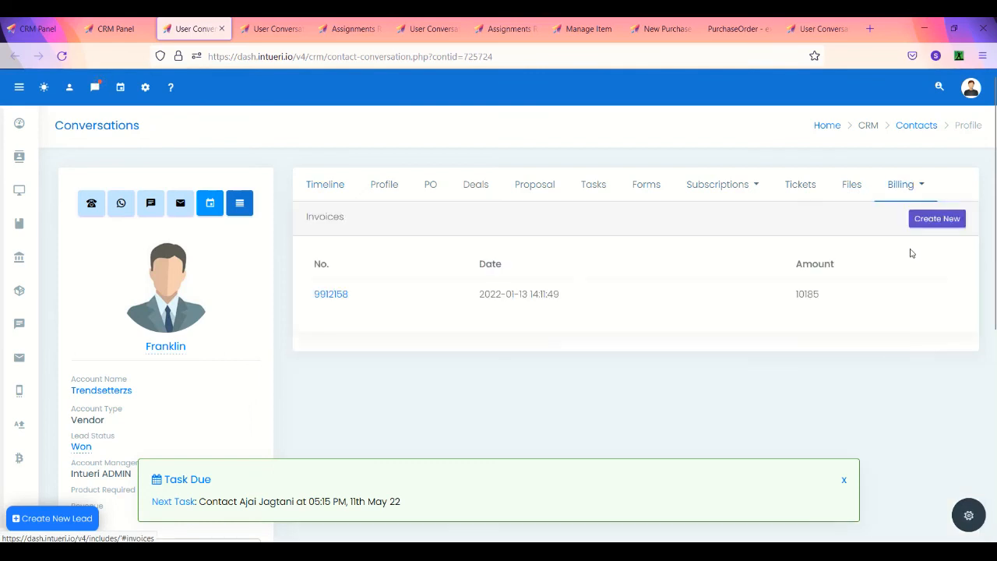
left_click(943, 219)
Step: Set the invoice customer to the Trendsetterzs contact and the product to SSD 500gb
left_click(523, 202)
type("franl")
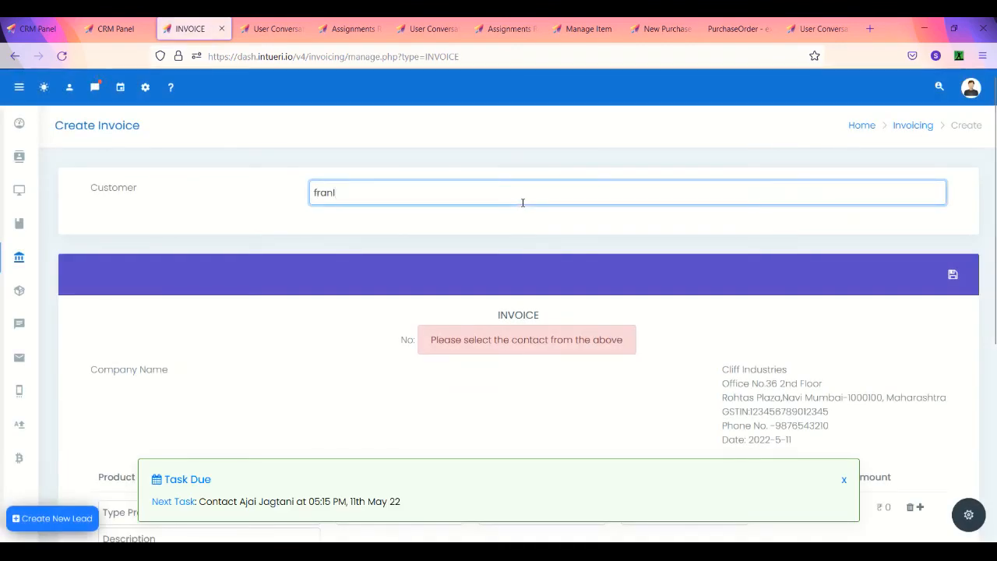
key("BackSpace")
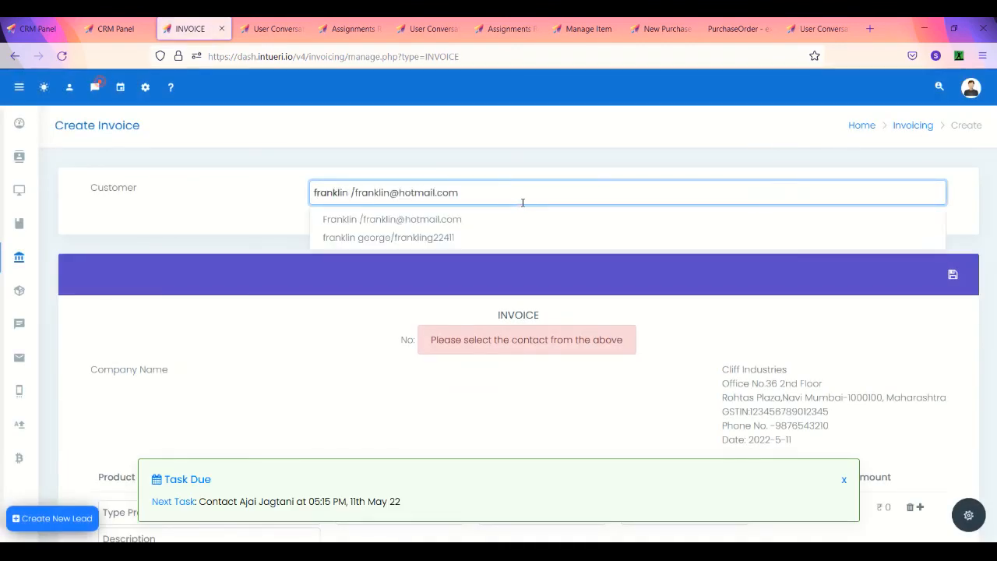
left_click(473, 226)
scroll(411, 339, "down", 2)
left_click(292, 350)
type("sssd")
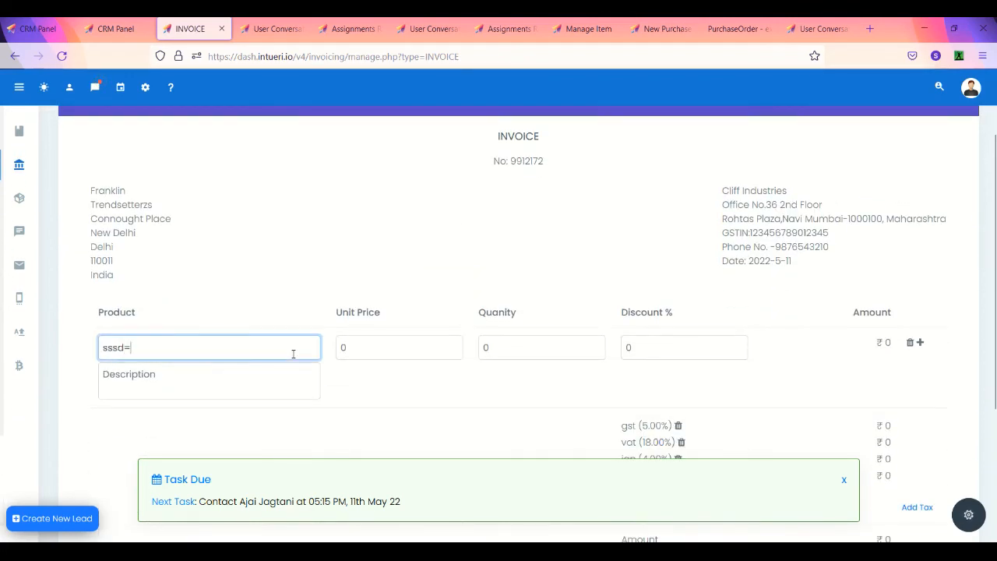
key("BackSpace")
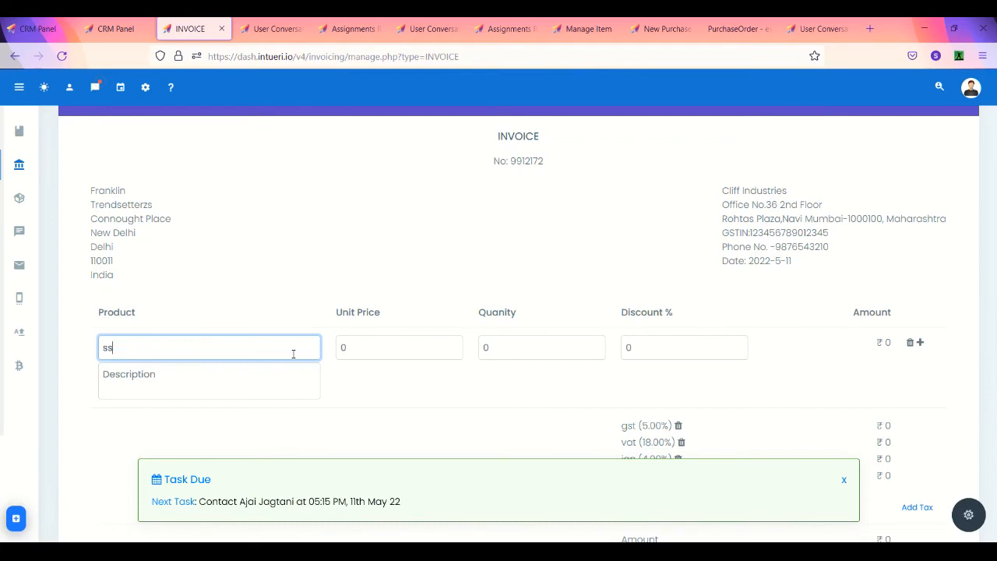
type("750gb")
key("BackSpace")
key("BackSpace")
key("BackSpace")
key("BackSpace")
key("BackSpace")
type("500gb")
left_click(257, 372)
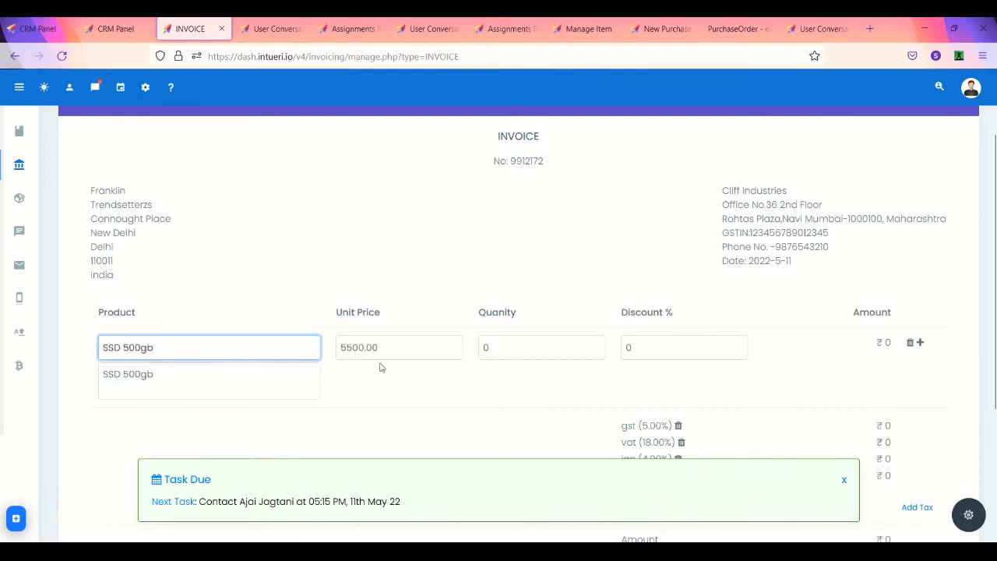
Step: Set quantity 5 for a 27500.00 subtotal and save invoice 9912172
left_click(506, 350)
type("5")
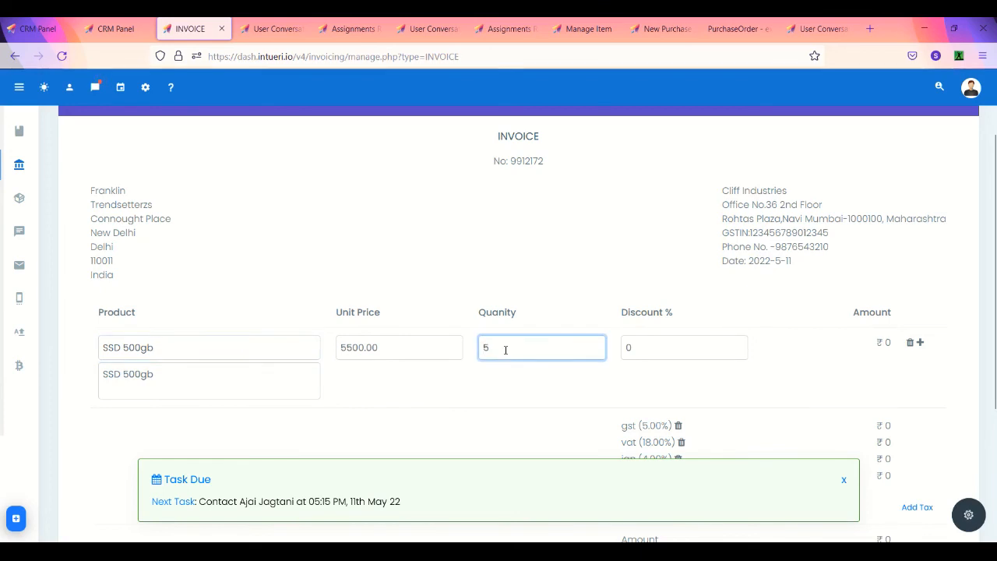
left_click(690, 339)
scroll(690, 340, "down", 3)
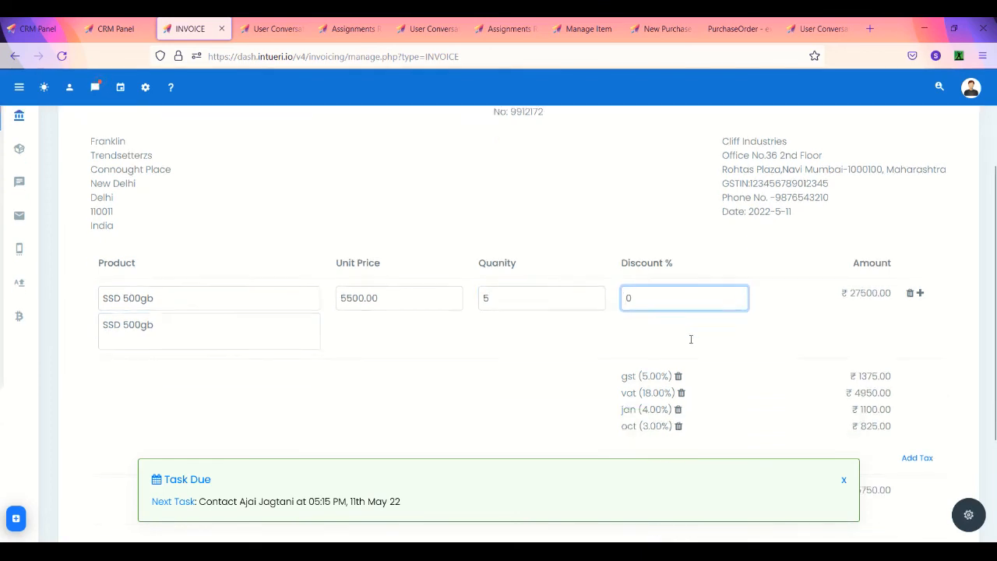
scroll(583, 367, "up", 5)
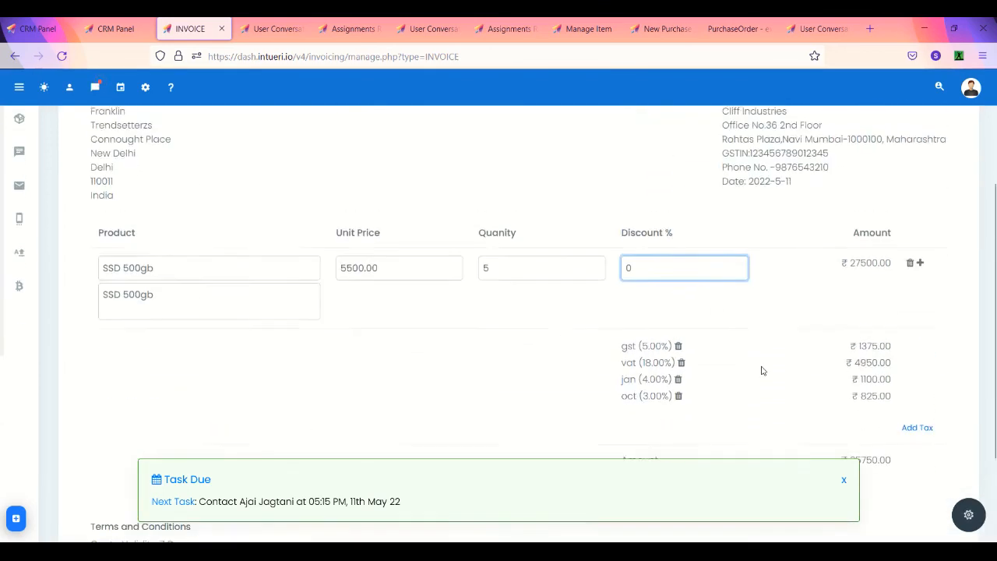
left_click(953, 184)
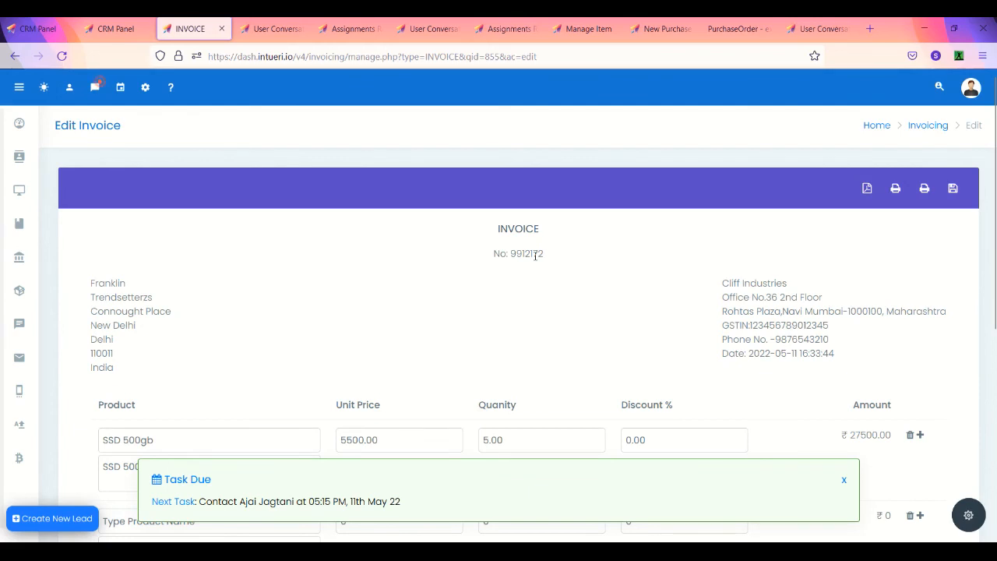
Step: Export invoice 9912172 as a PDF, review its ₹35750 total, and return to SSD 500gb
left_click(867, 190)
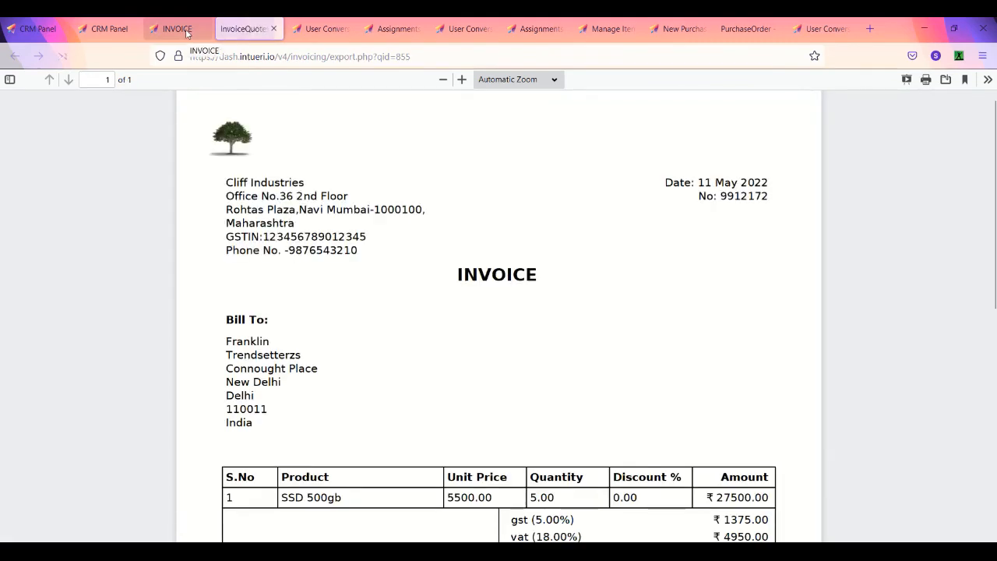
scroll(447, 278, "down", 5)
scroll(447, 278, "down", 3)
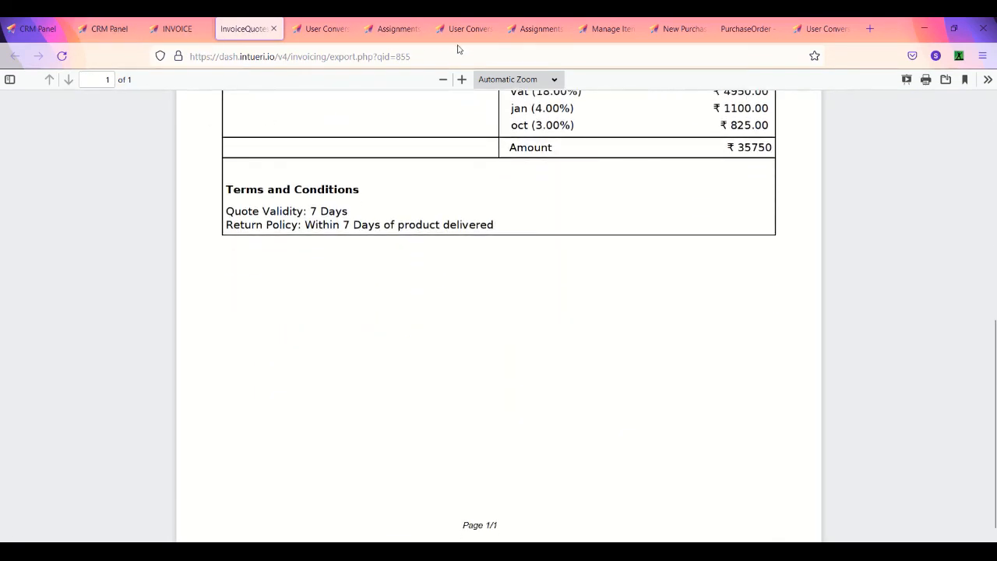
left_click(612, 28)
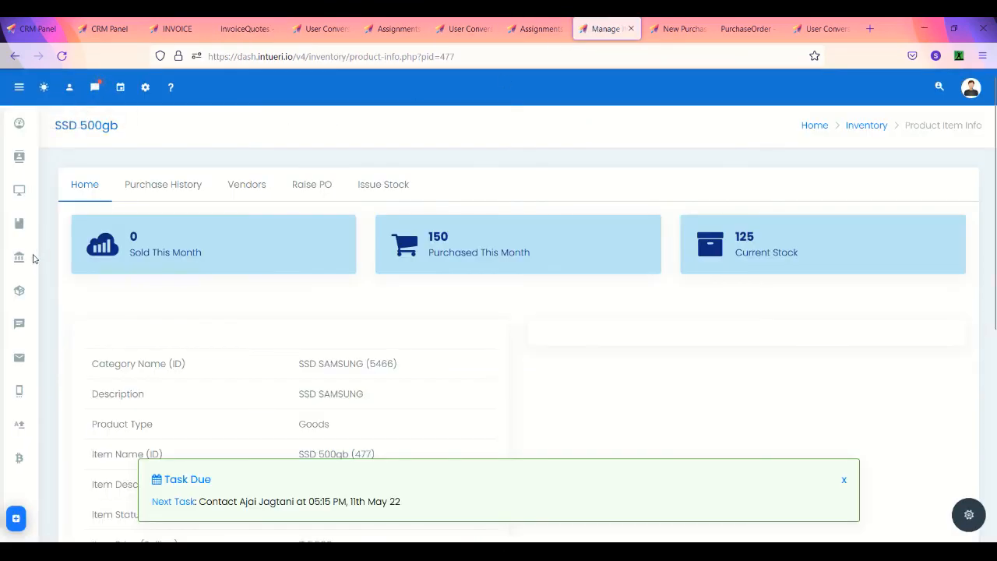
Step: Reload SSD 500gb to show 5 sold and 120 in stock, then browse the 32-item Product List
left_click(61, 56)
mouse_move(18, 290)
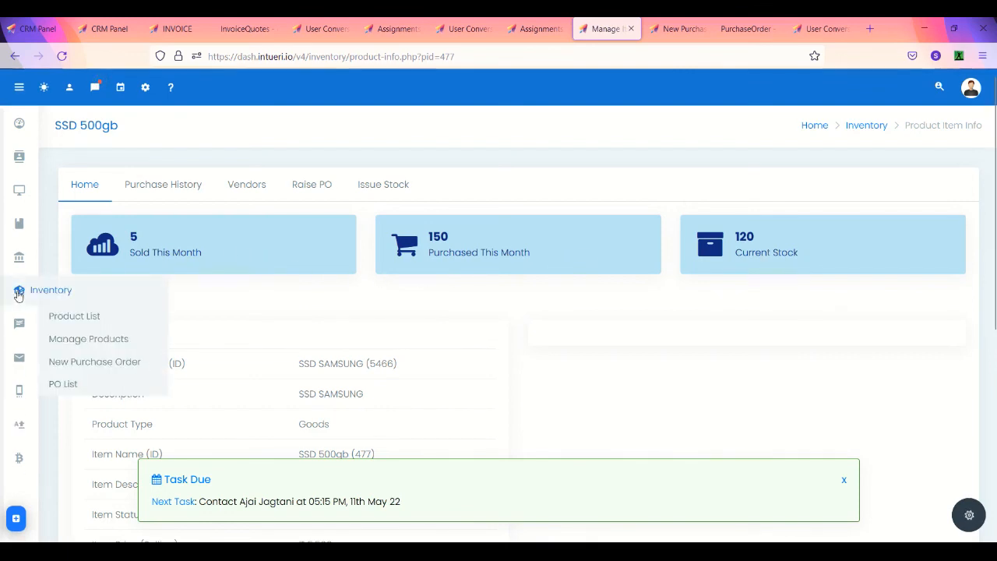
left_click(78, 316)
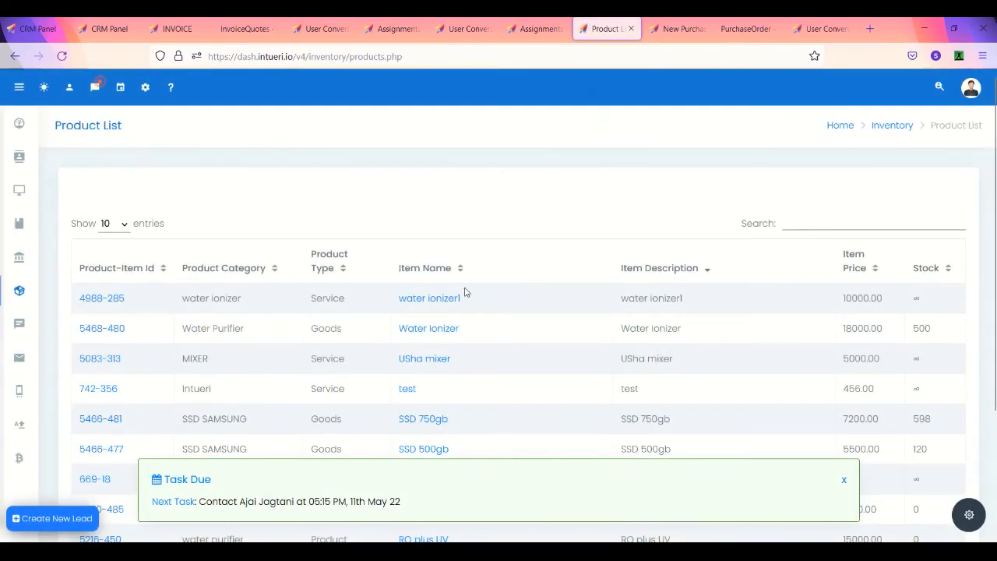
scroll(562, 338, "down", 1)
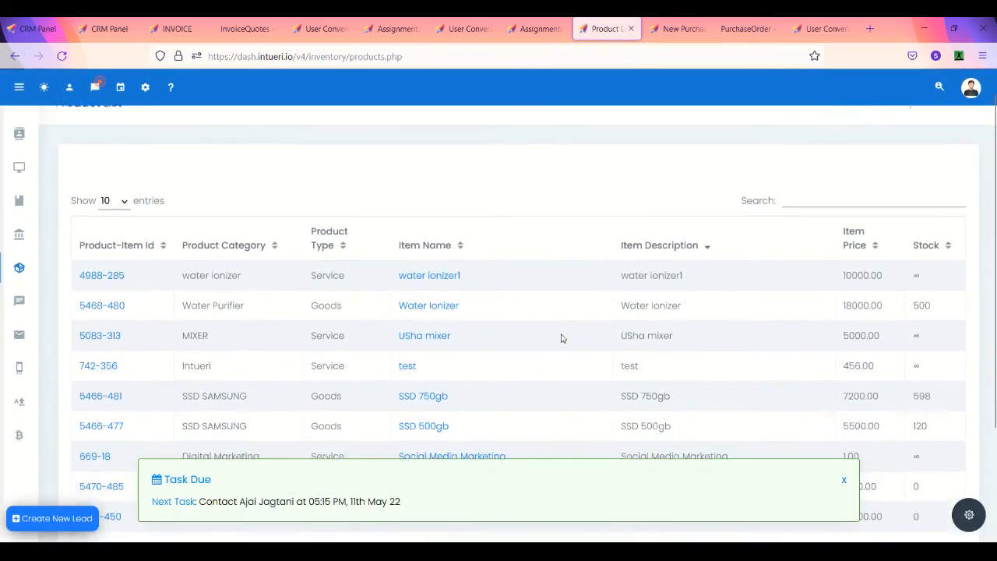
scroll(562, 338, "down", 1)
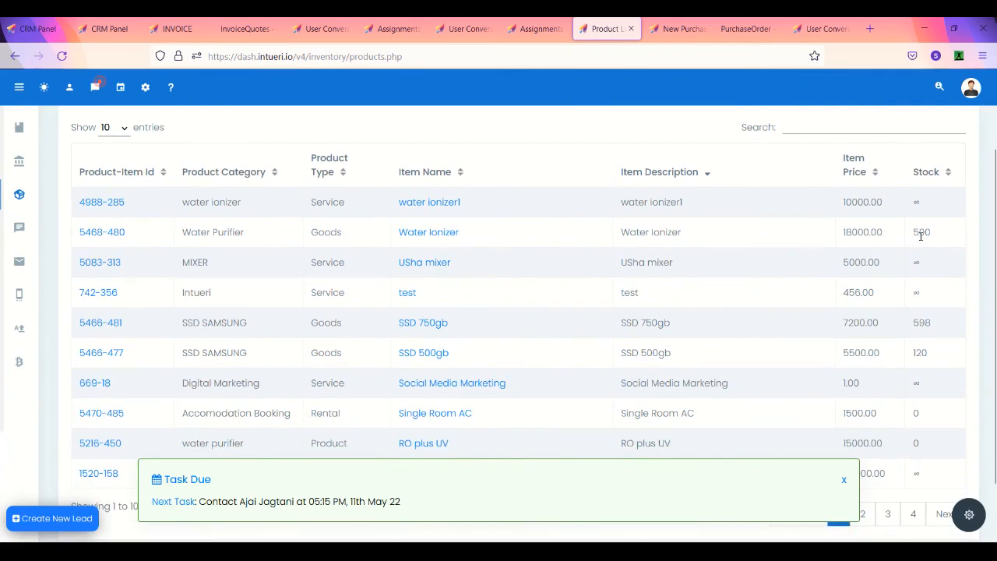
scroll(921, 235, "down", 1)
scroll(921, 236, "down", 1)
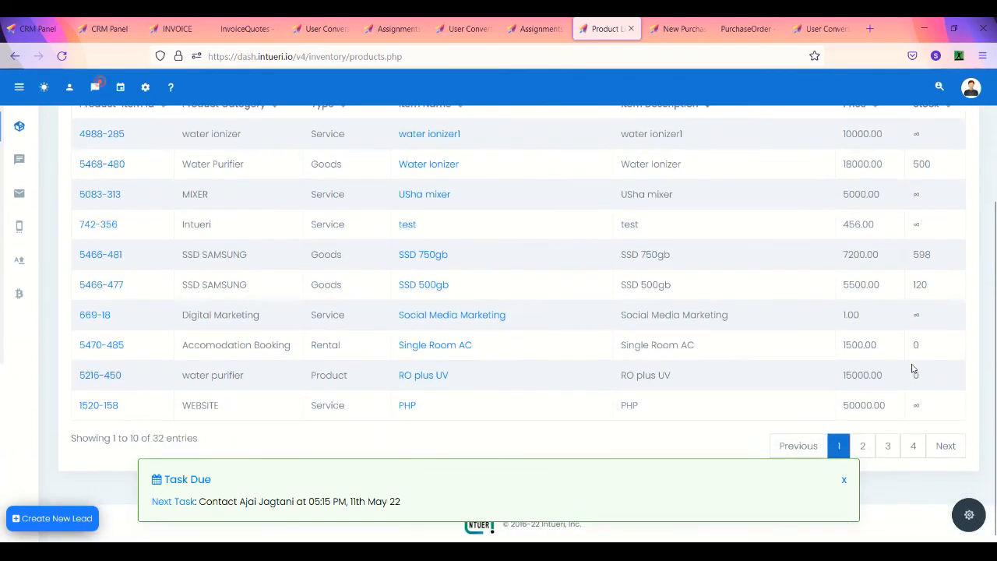
left_click(914, 447)
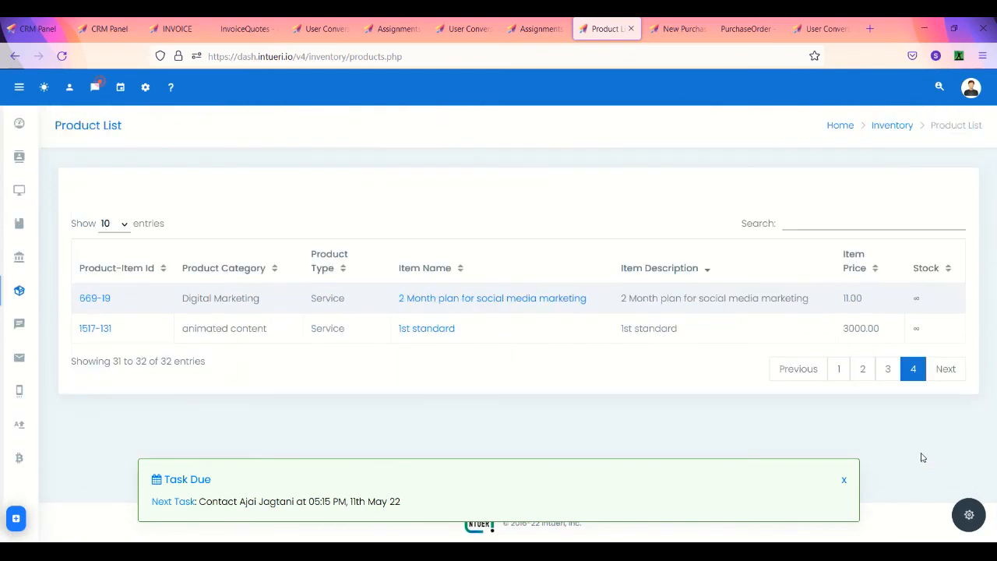
left_click(840, 369)
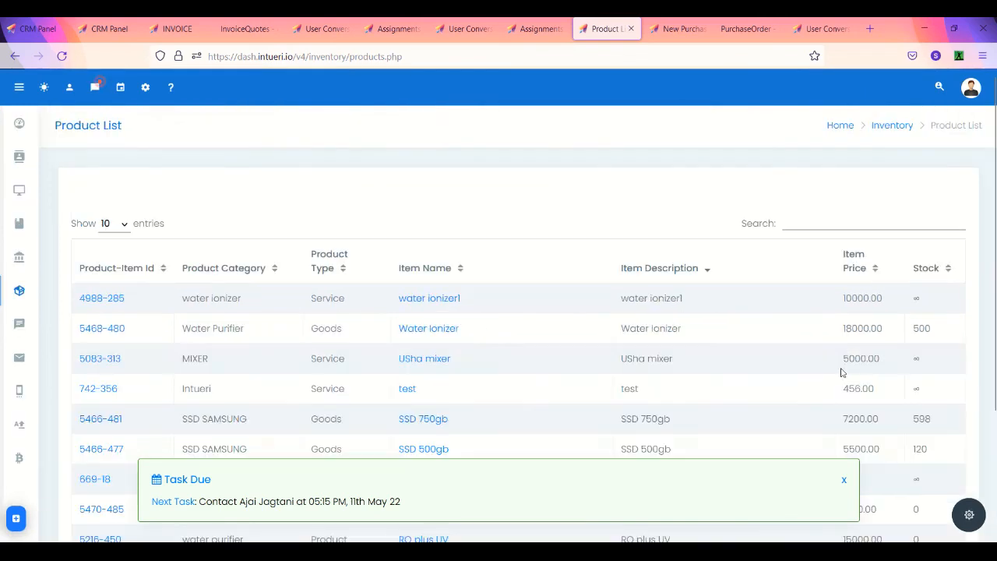